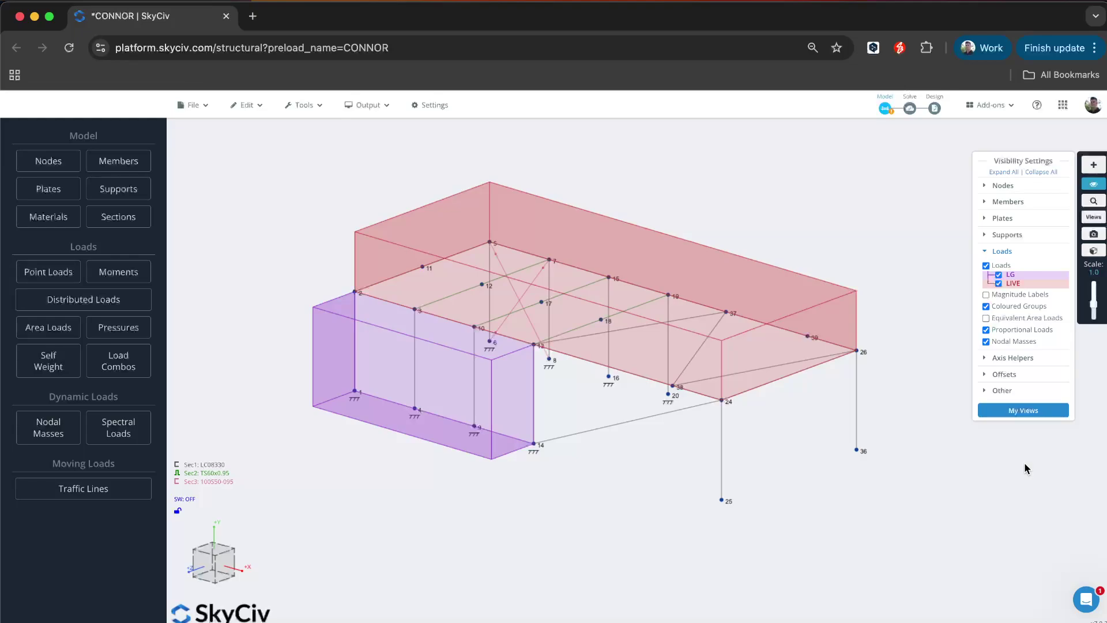
Turn on Equivalent Area Loads so the CONNOR model's area loads display as member loads.
left_click_drag(827, 235, 819, 221)
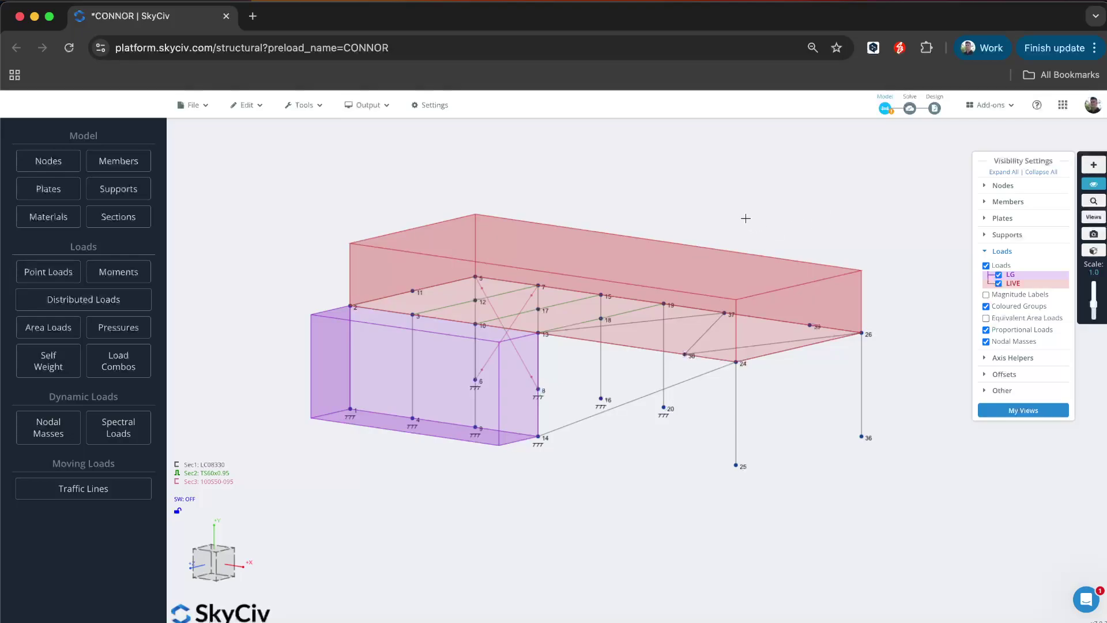
left_click_drag(748, 196, 736, 210)
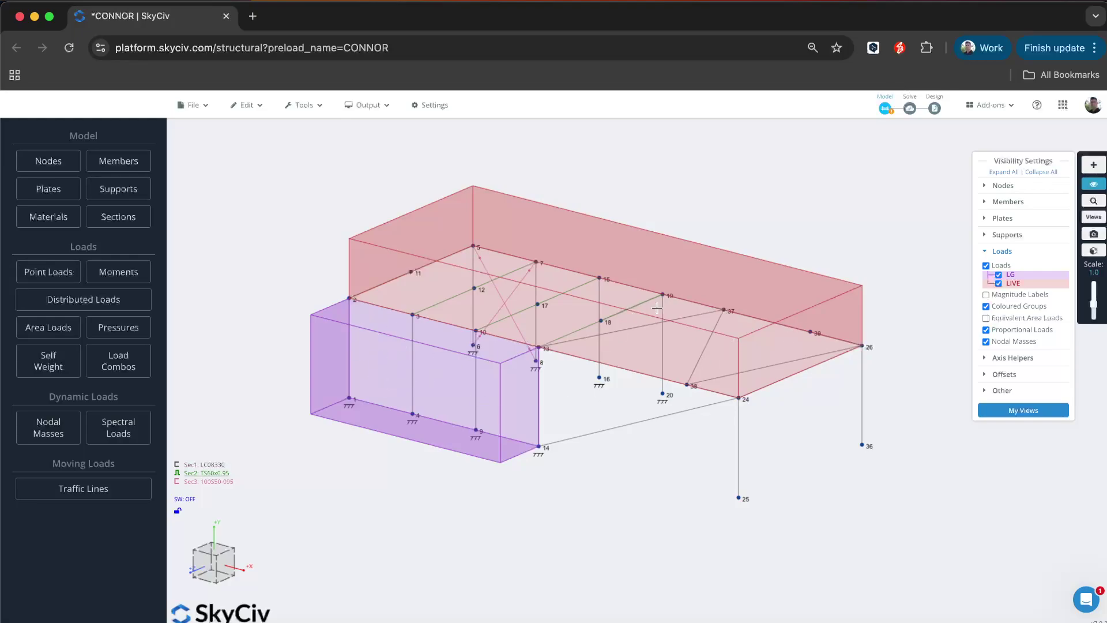
left_click(1002, 317)
left_click_drag(692, 198, 665, 268)
left_click_drag(773, 224, 758, 223)
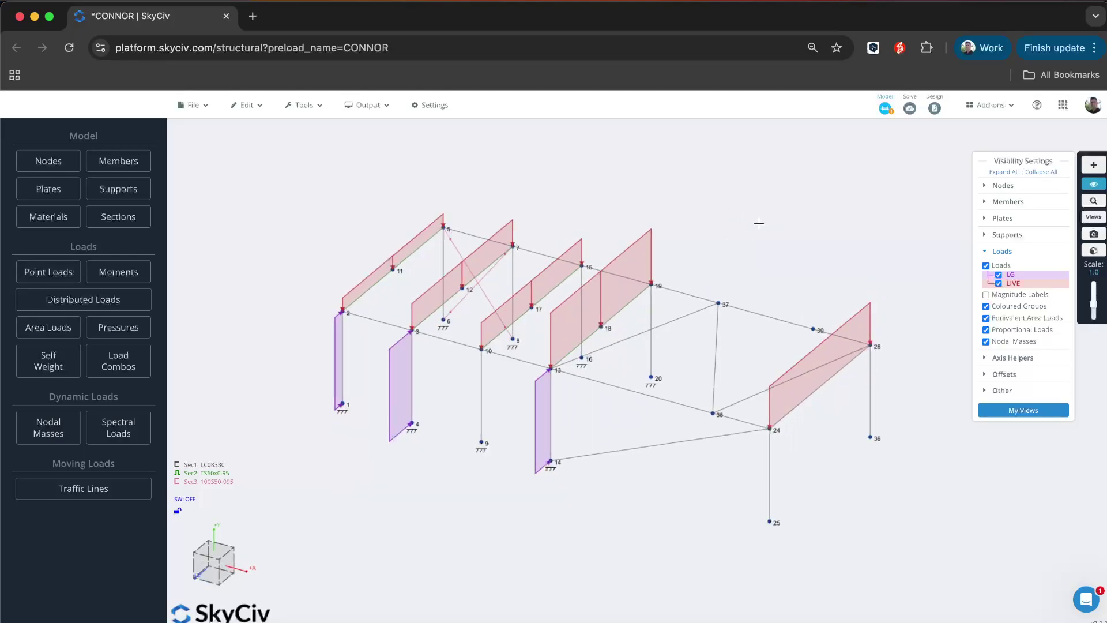
Open LIVE area load 2 for editing and keep its load type as One-Way.
left_click(647, 243)
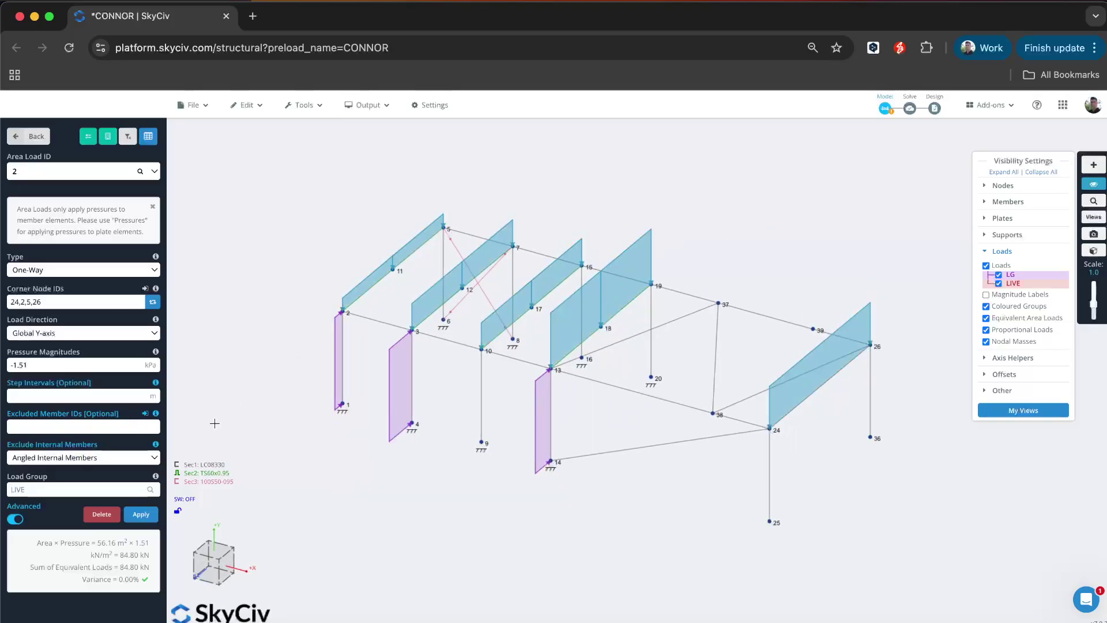
left_click_drag(661, 496, 672, 519)
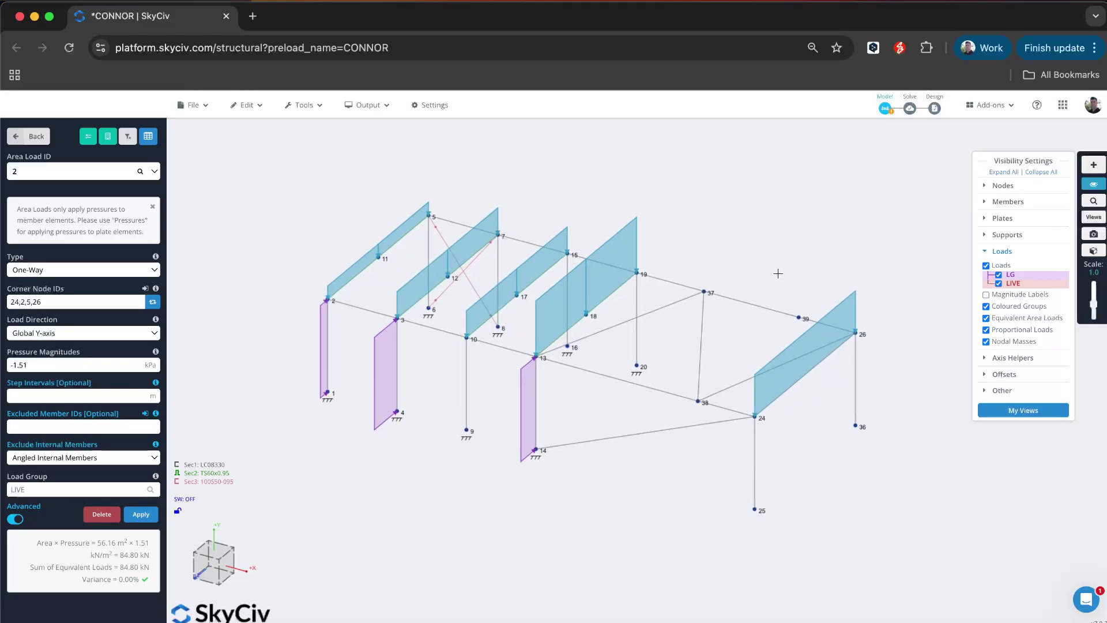
left_click_drag(808, 211, 794, 198)
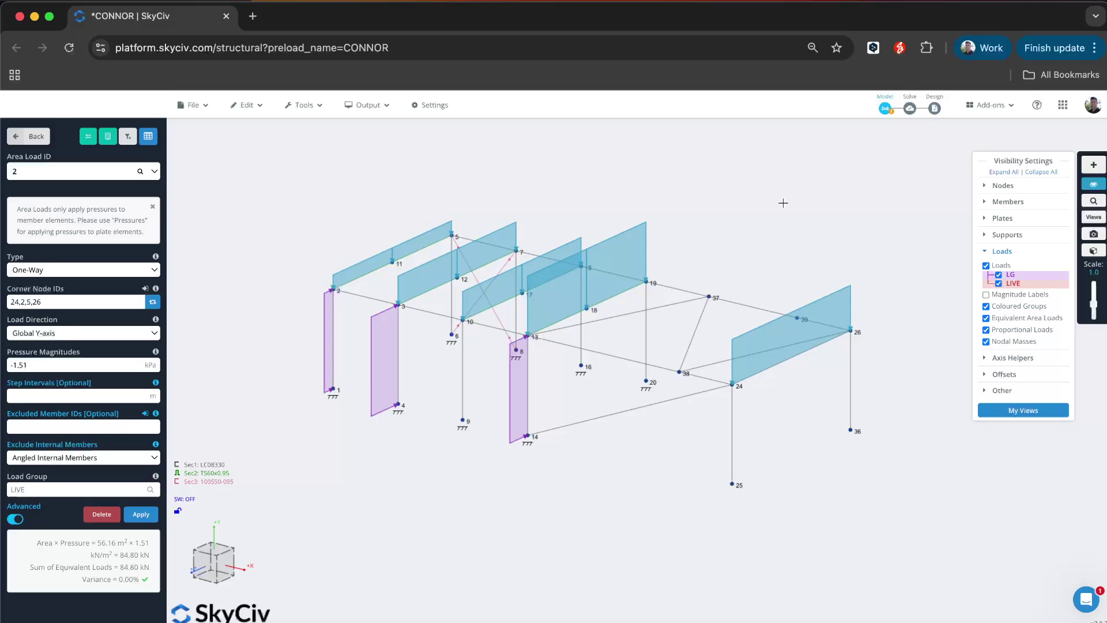
left_click(435, 360)
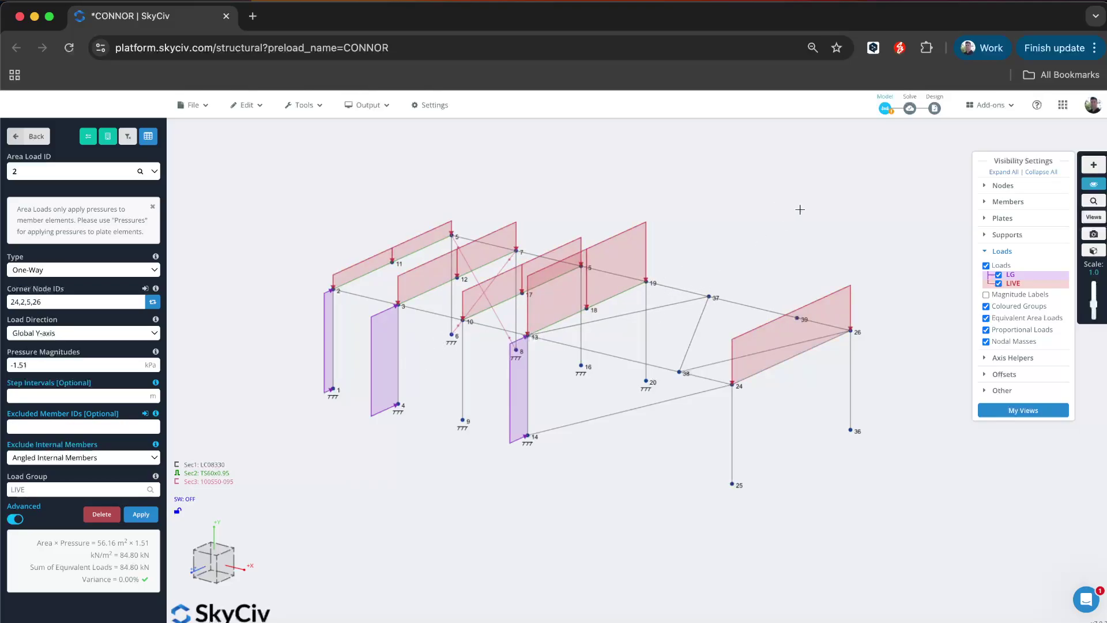
mouse_move(800, 209)
left_mouse_down()
mouse_move(833, 217)
mouse_move(805, 209)
left_mouse_up()
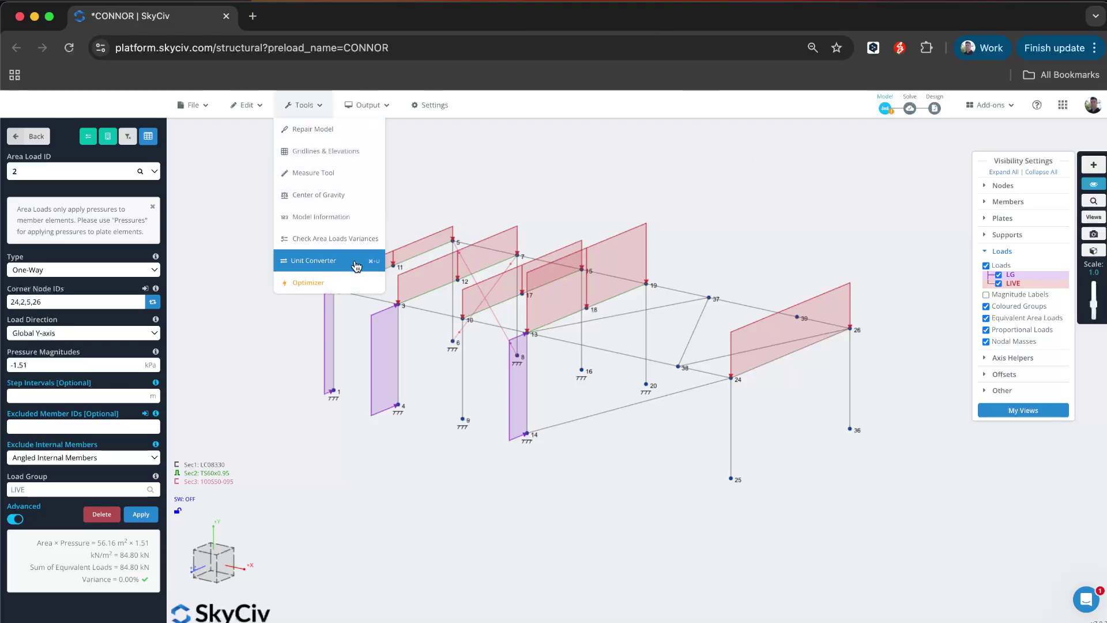
left_click(148, 275)
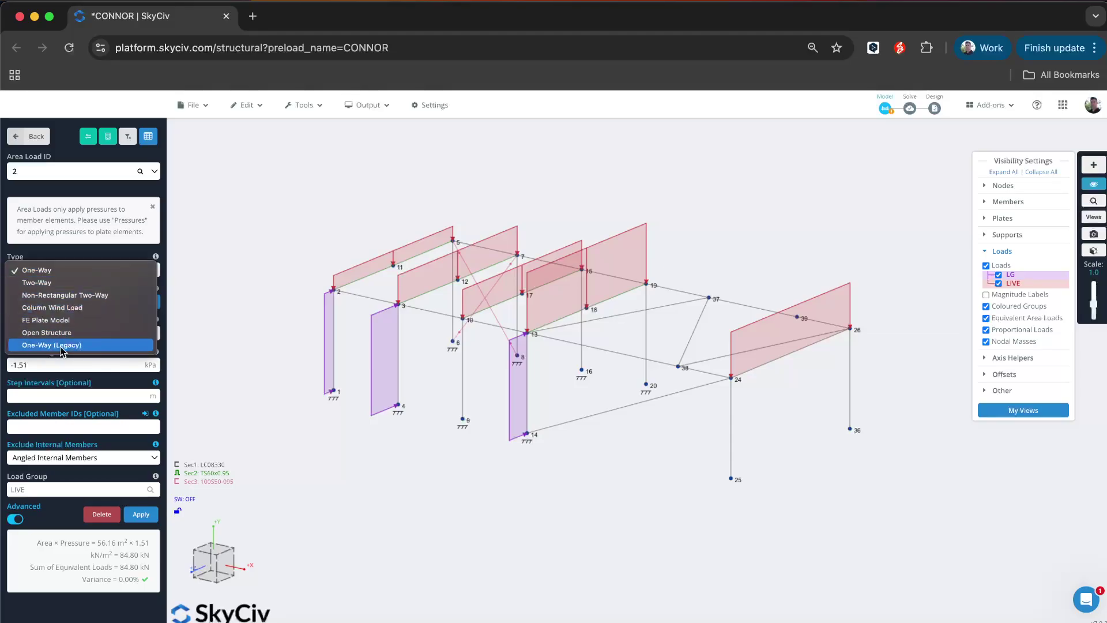
left_click(65, 274)
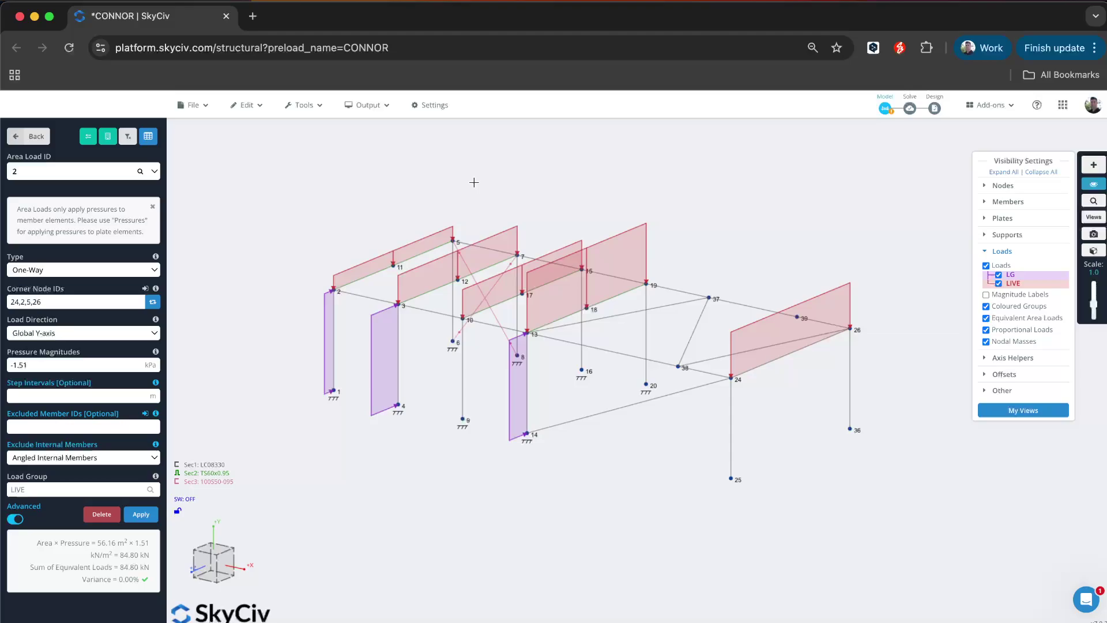
left_click_drag(472, 178, 475, 197)
left_click_drag(547, 183, 623, 166)
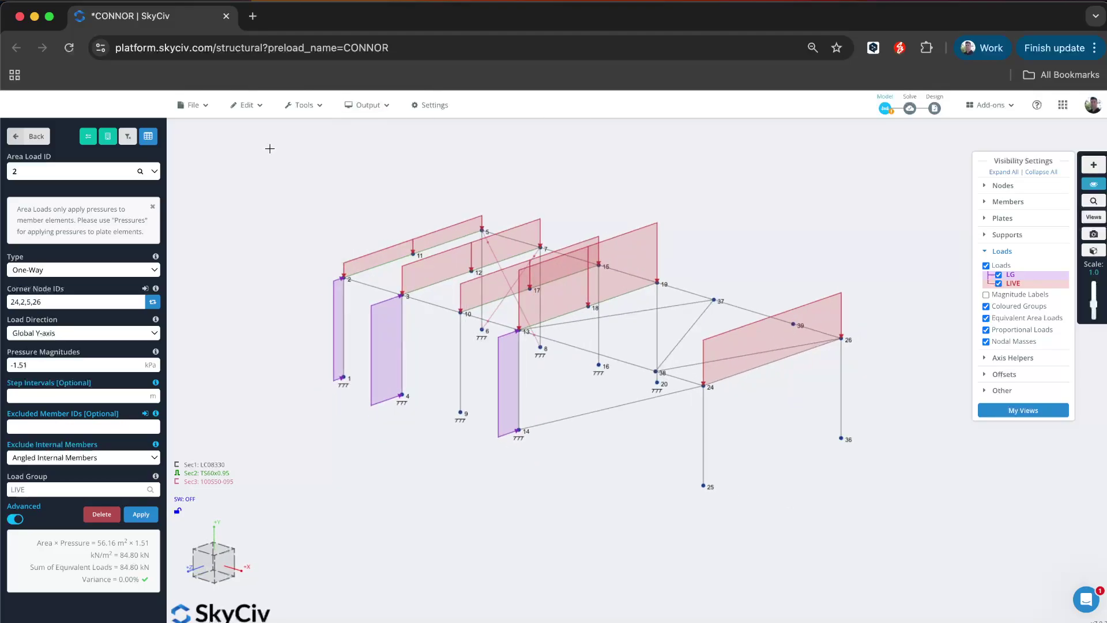
left_click(632, 241)
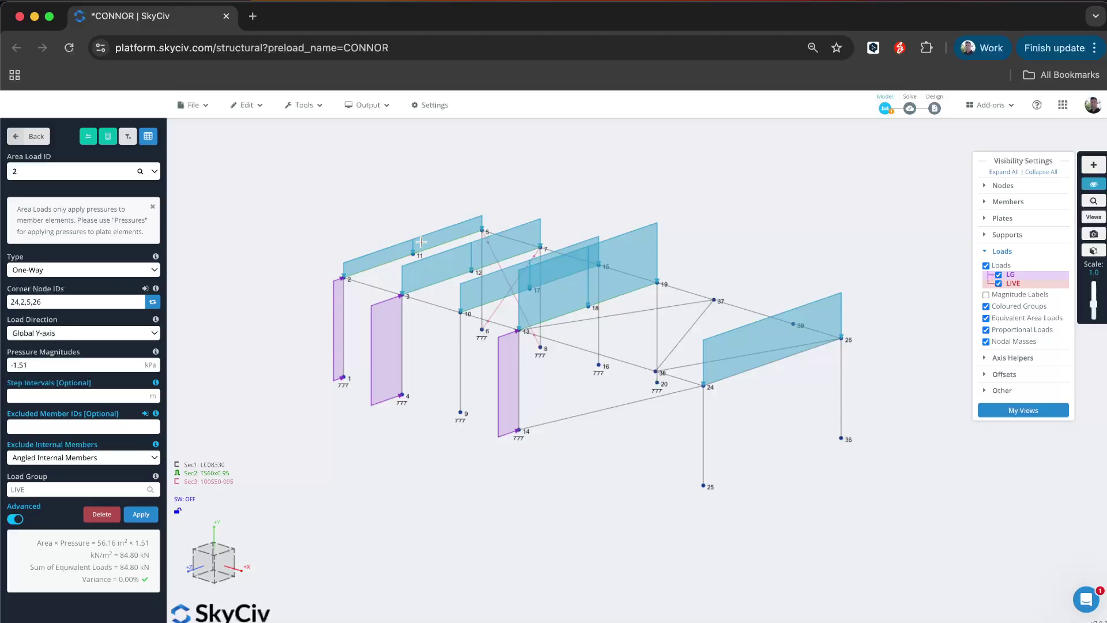
mouse_move(107, 571)
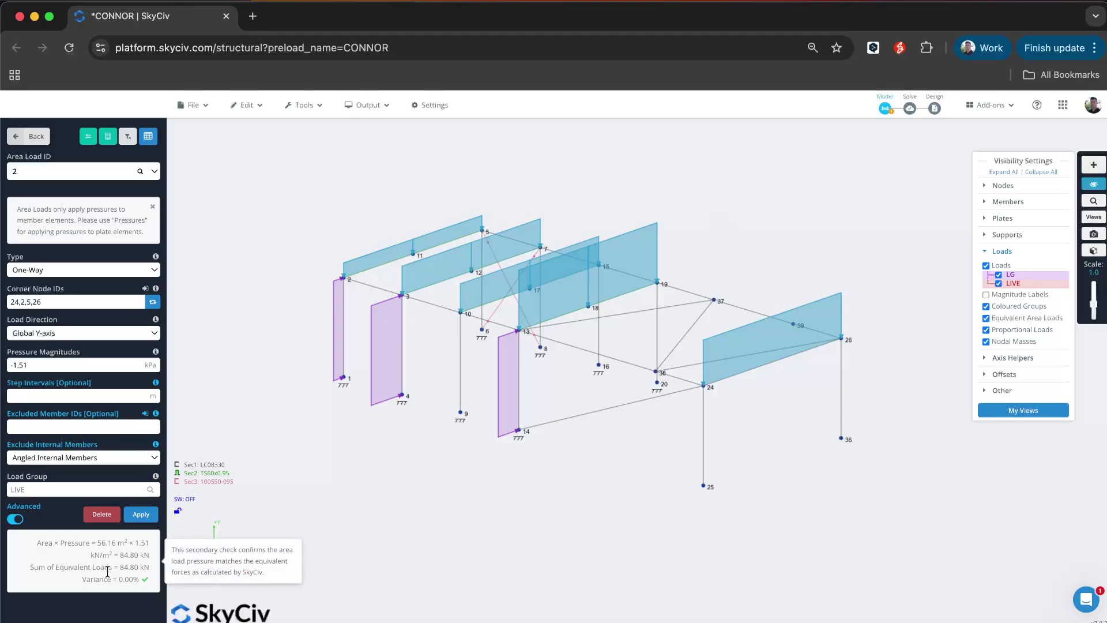
left_click_drag(39, 543, 151, 543)
left_click(119, 557)
left_click_drag(29, 568, 148, 568)
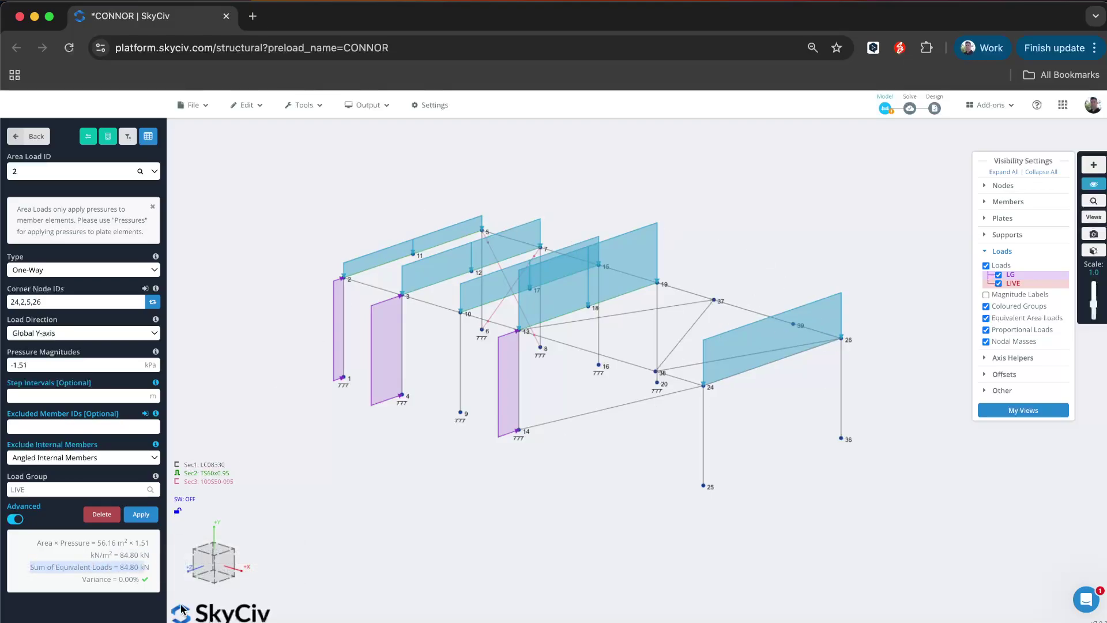
left_click(119, 578)
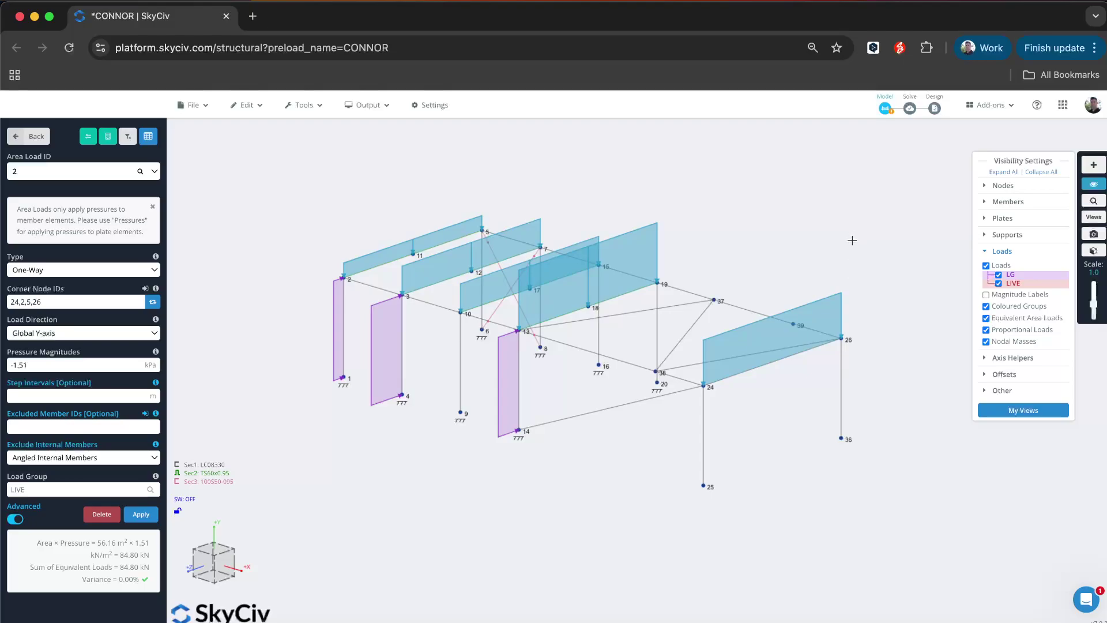
left_click_drag(852, 240, 859, 228)
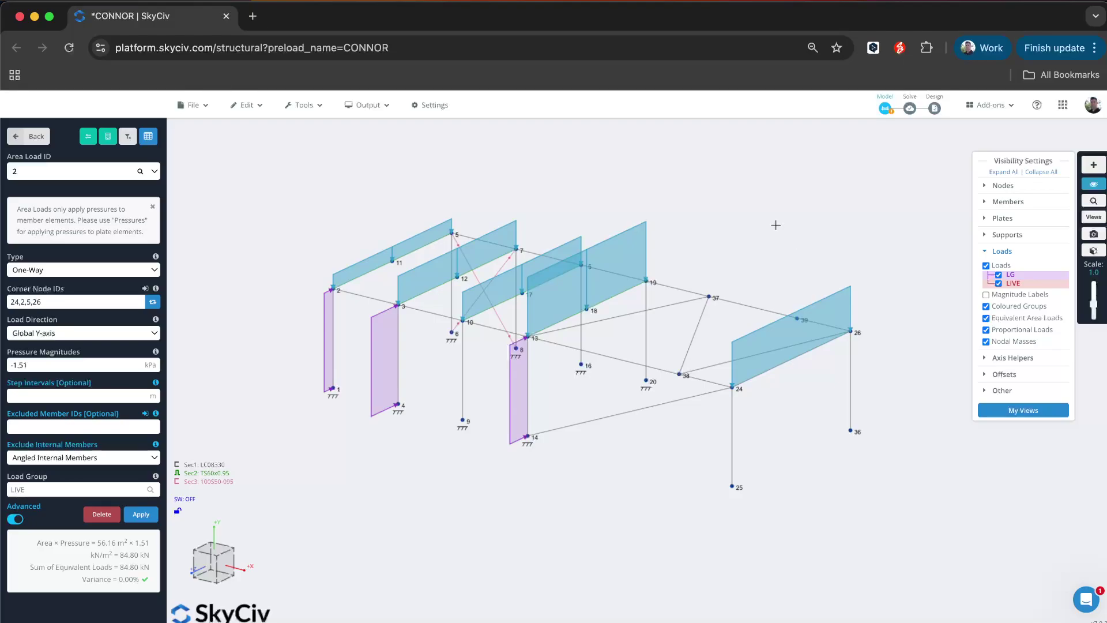
Remove excluded member 7 from Area Load 1 and reload the LG wall load in the form.
left_click_drag(768, 185, 741, 215)
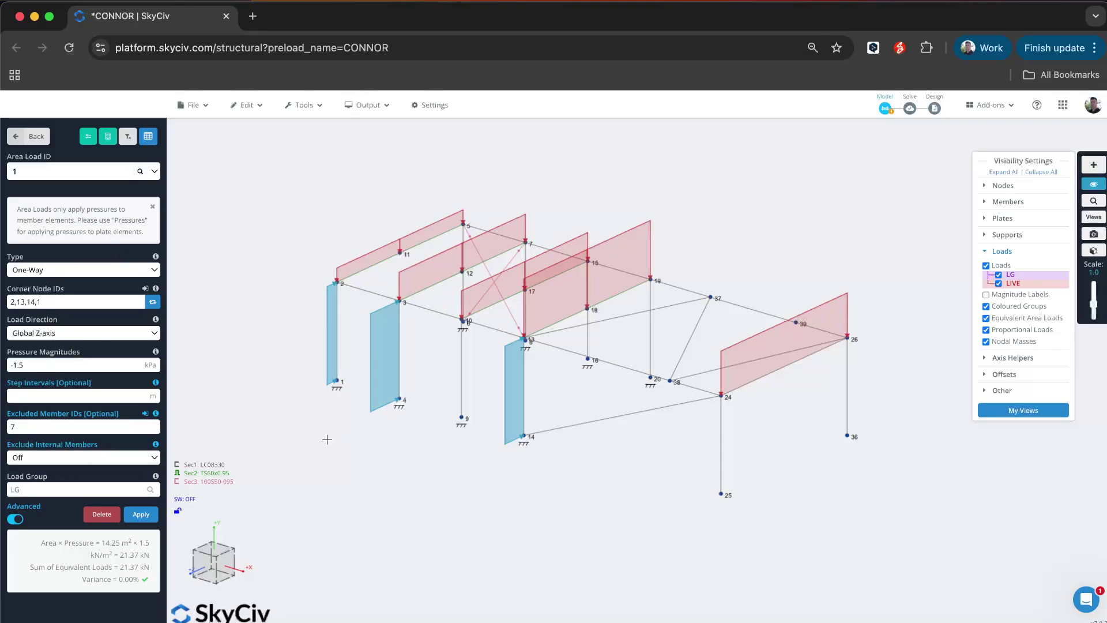
left_click_drag(326, 442, 173, 369)
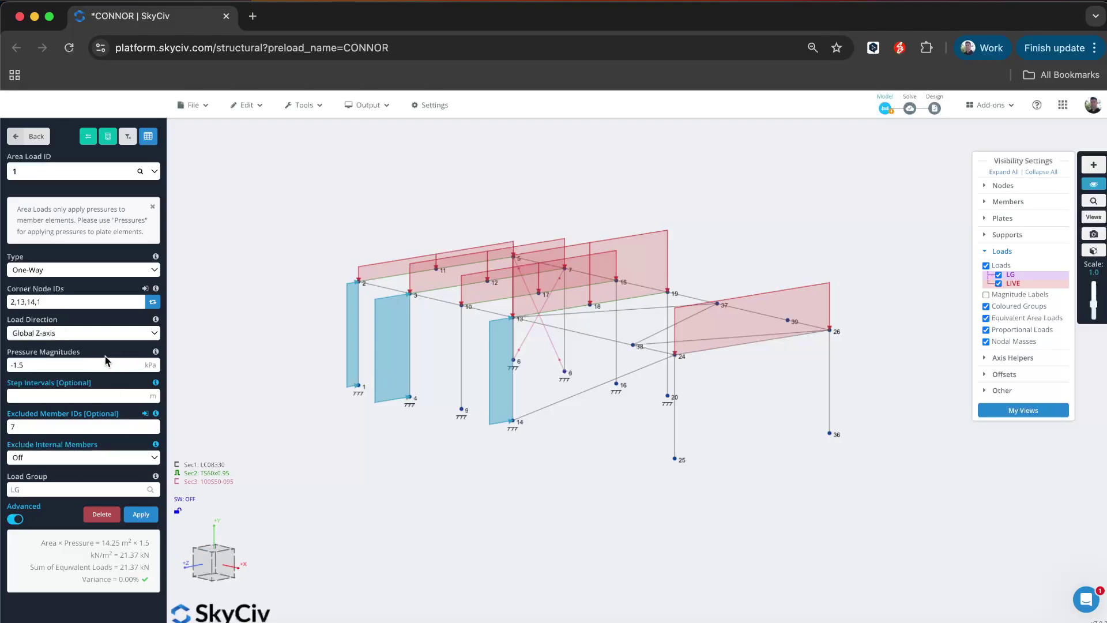
triple_click(58, 369)
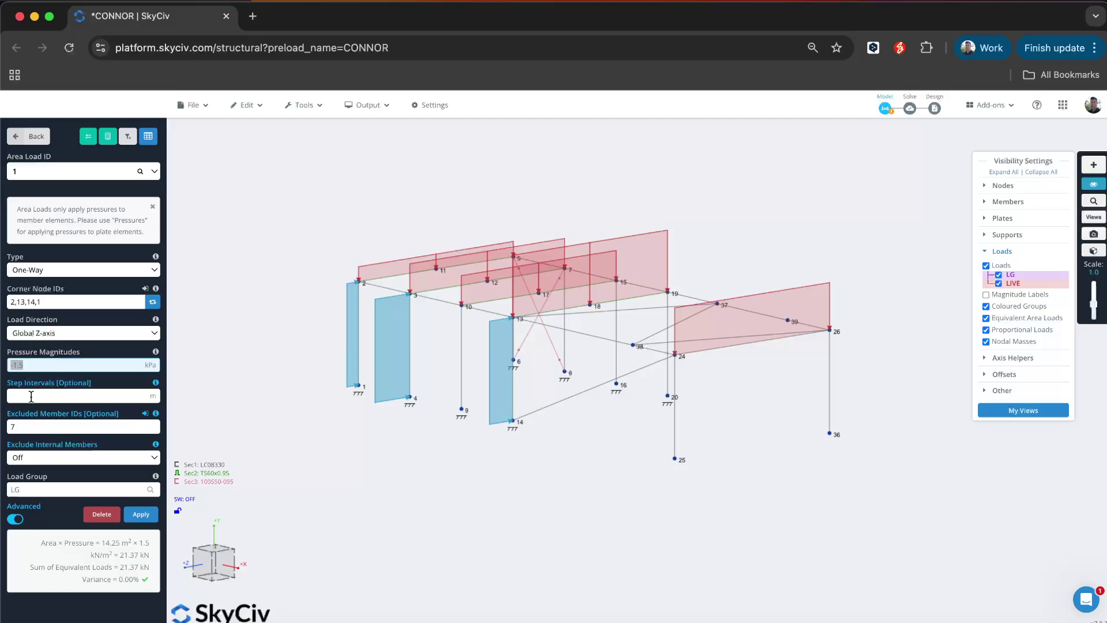
double_click(32, 427)
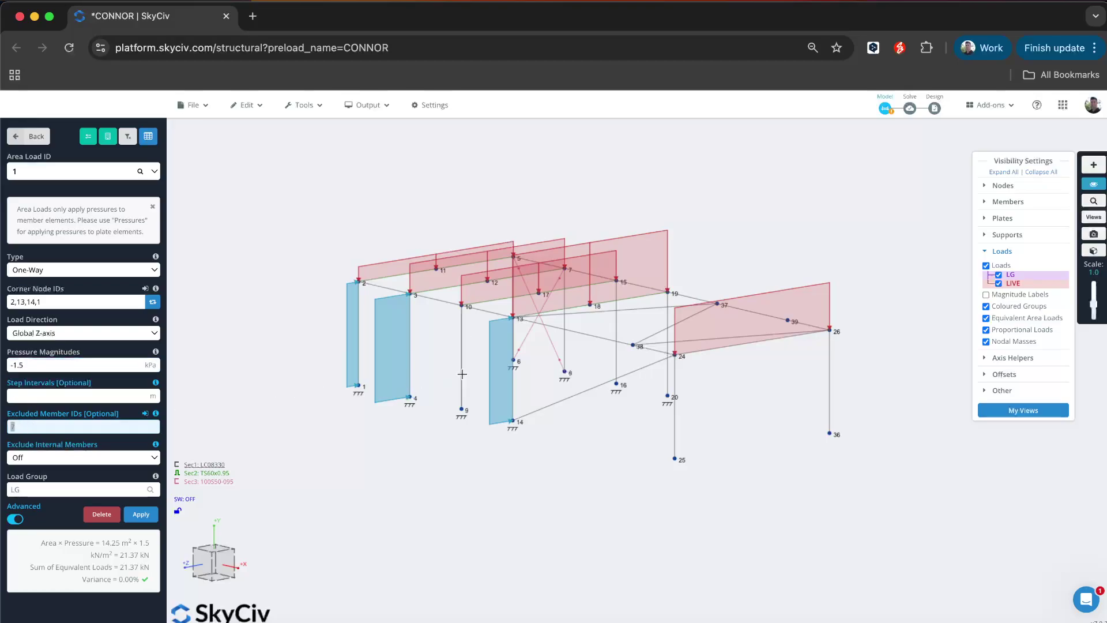
left_click(524, 222)
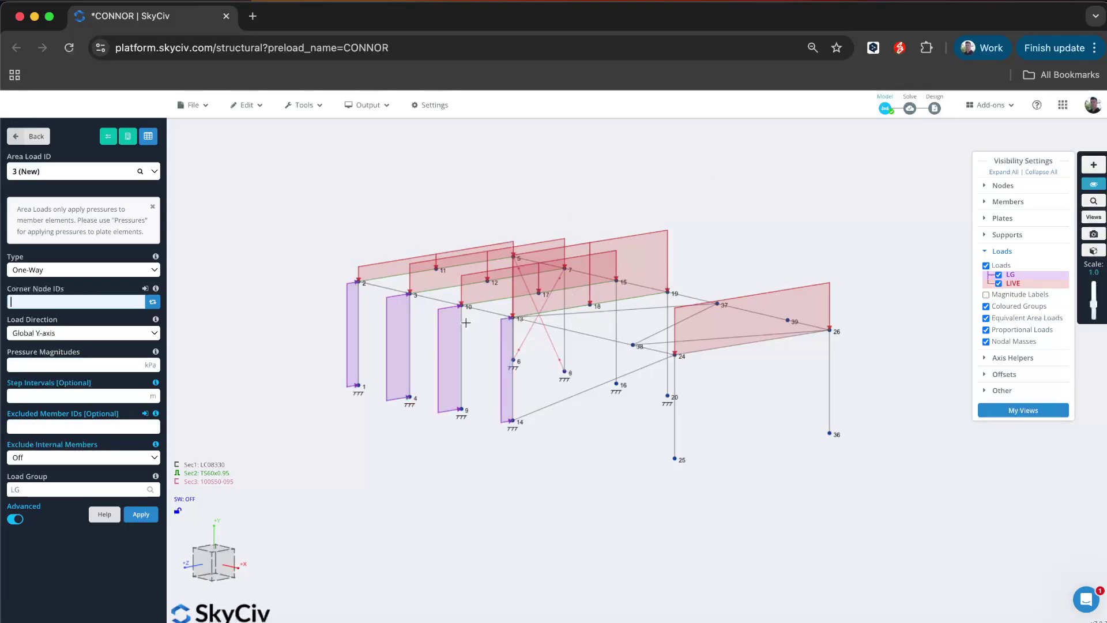
left_click(385, 337)
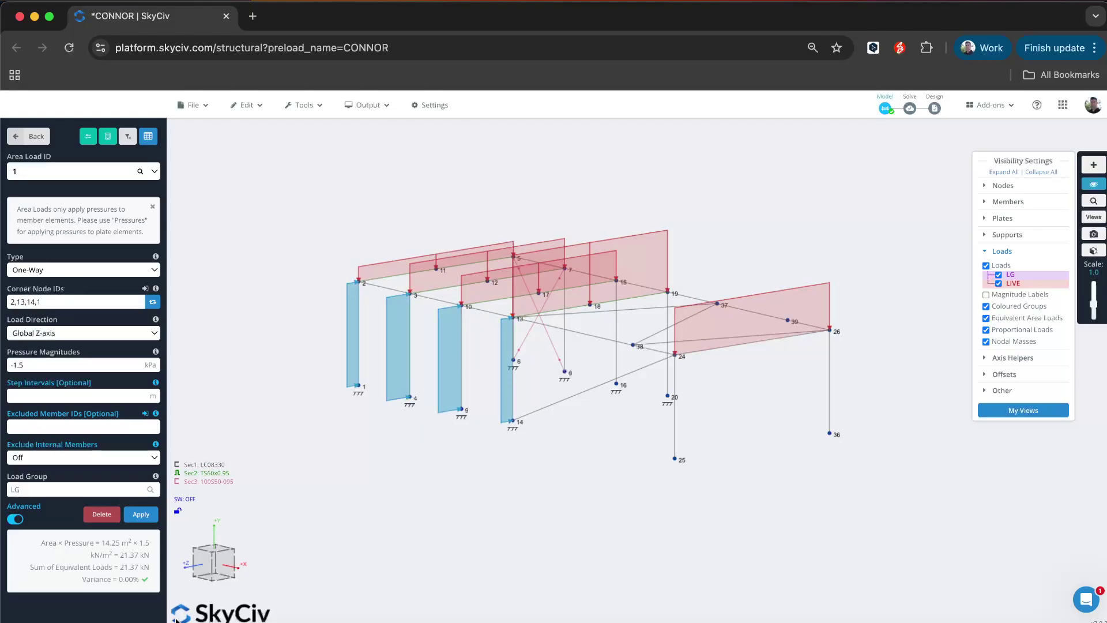
left_click_drag(406, 449, 426, 458)
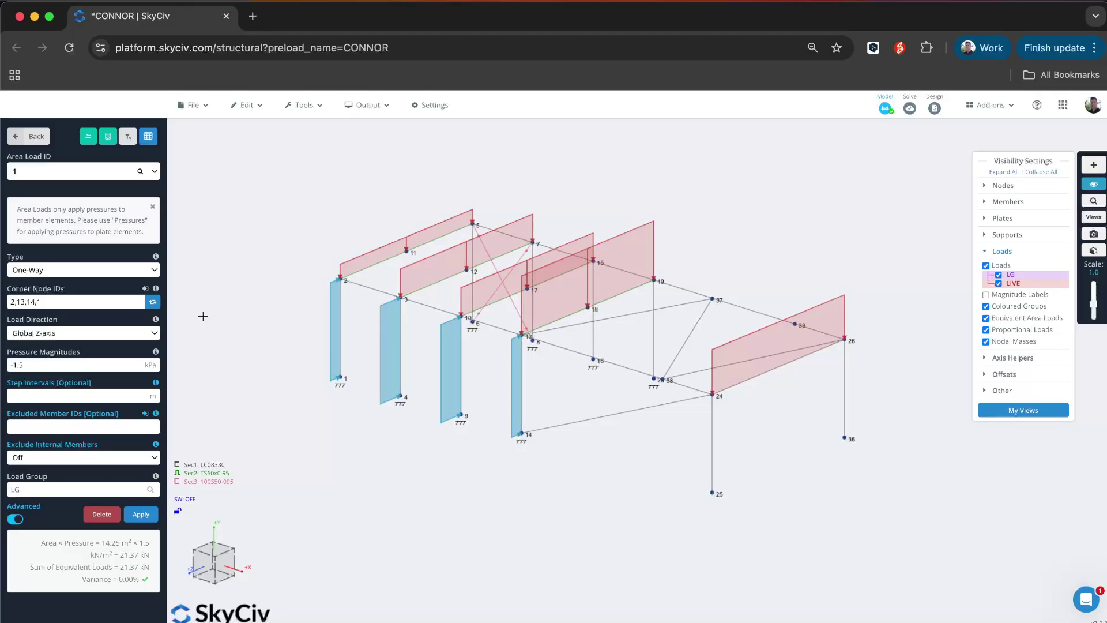
Change the LG wall load's corner nodes to 2,24,25,1 and apply.
left_click(25, 300)
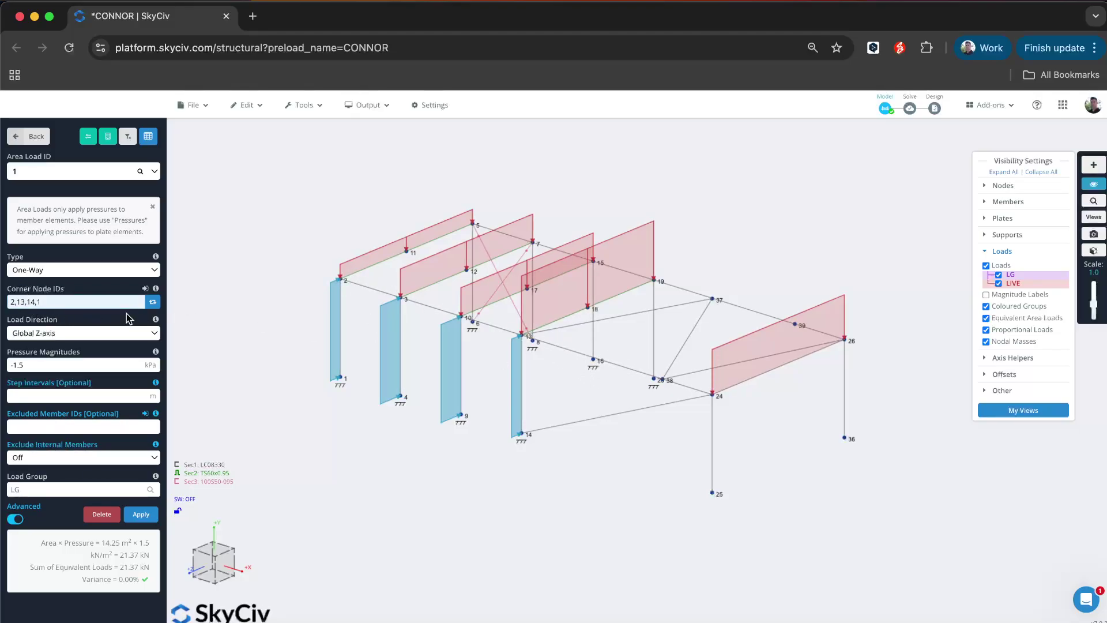
key("BackSpace")
key("BackSpace")
type("24")
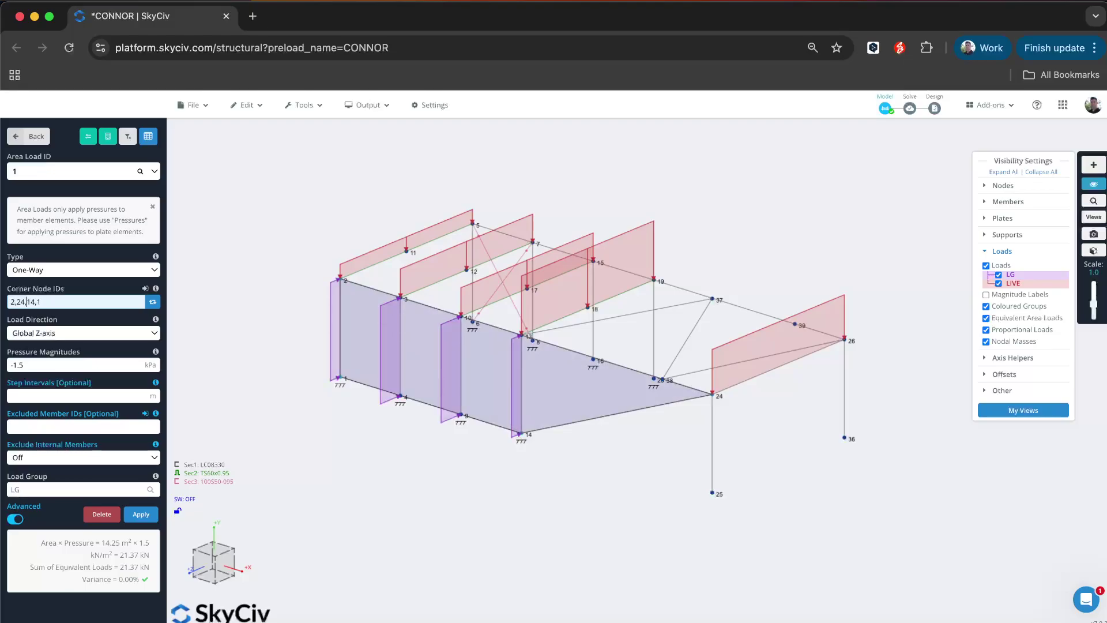
key("Right")
key("Delete")
key("Delete")
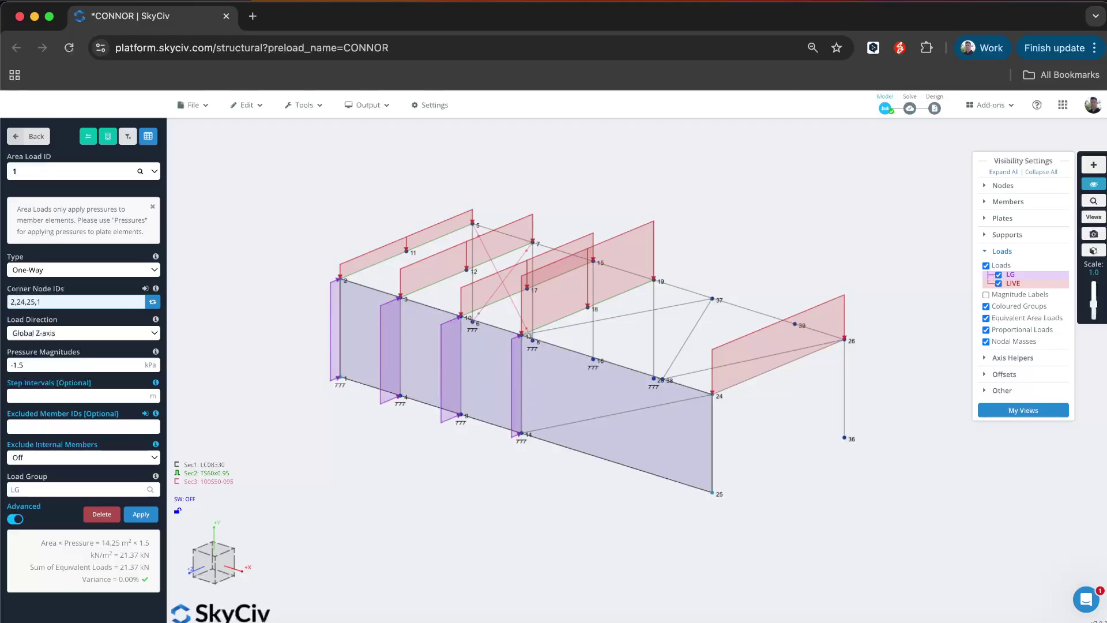
left_click(141, 513)
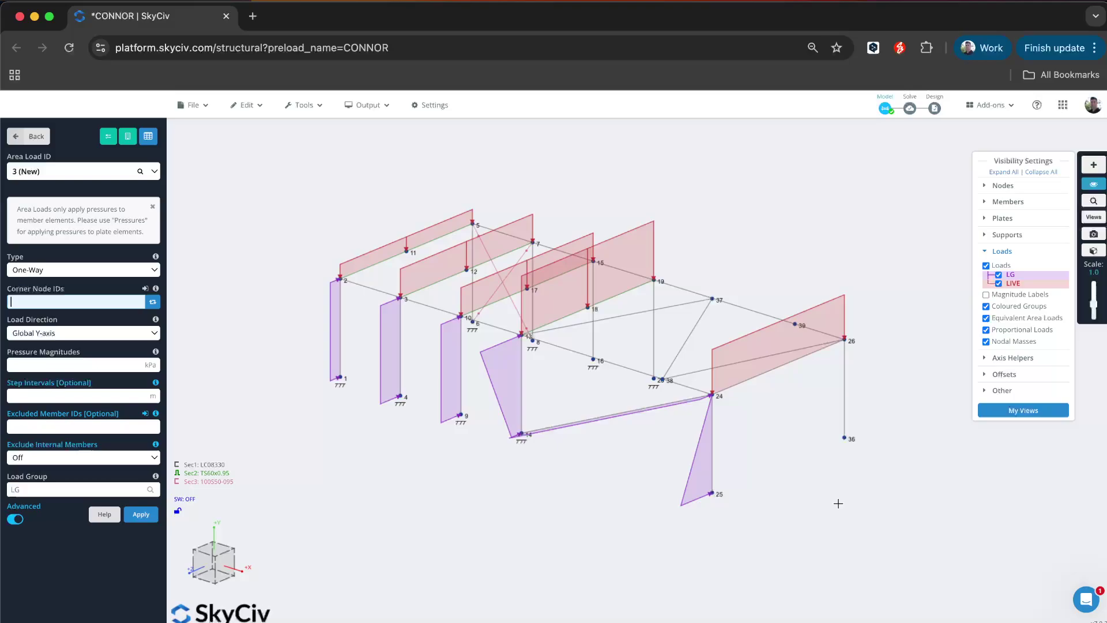
Reopen area load 1 to confirm 29.25 m², 43.88 kN and 0.00% variance.
left_click_drag(821, 501, 810, 503)
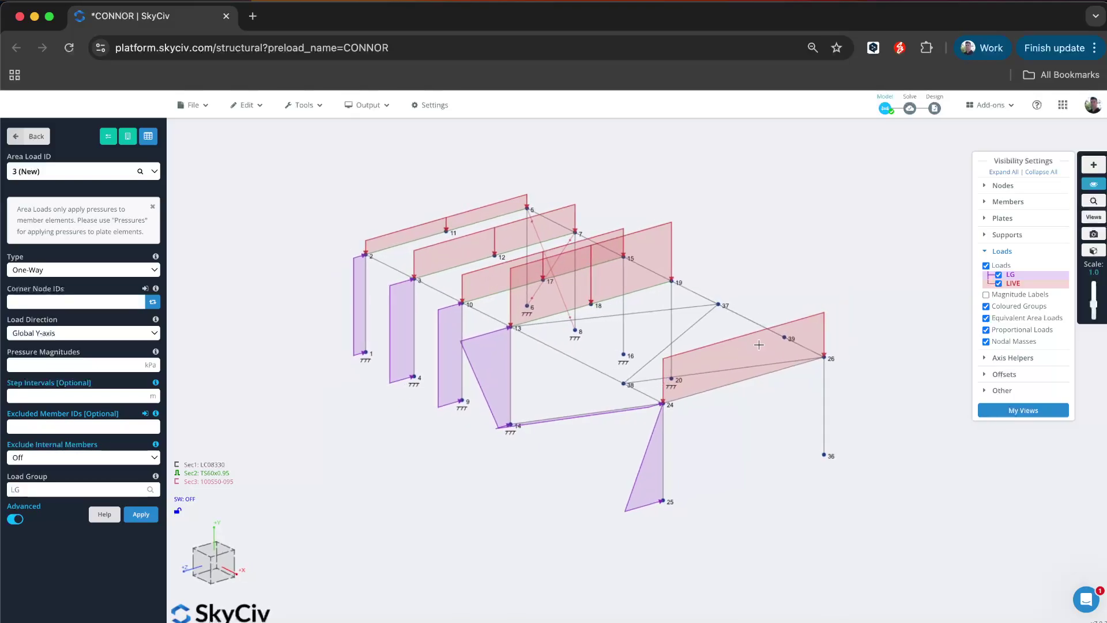
left_click_drag(542, 493, 569, 447)
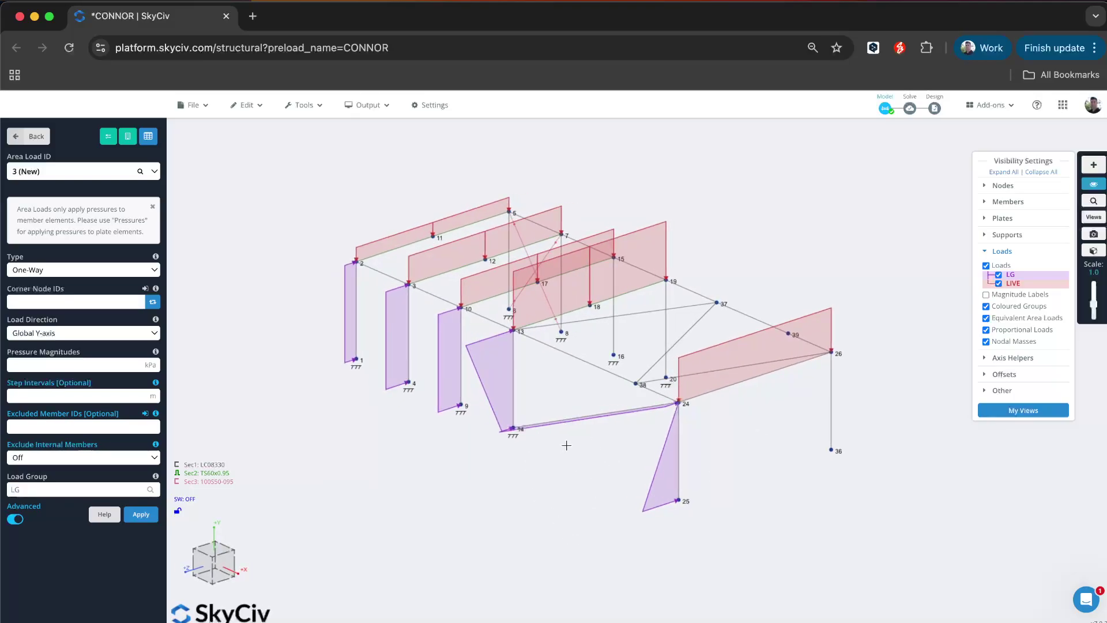
left_click_drag(541, 390, 563, 441)
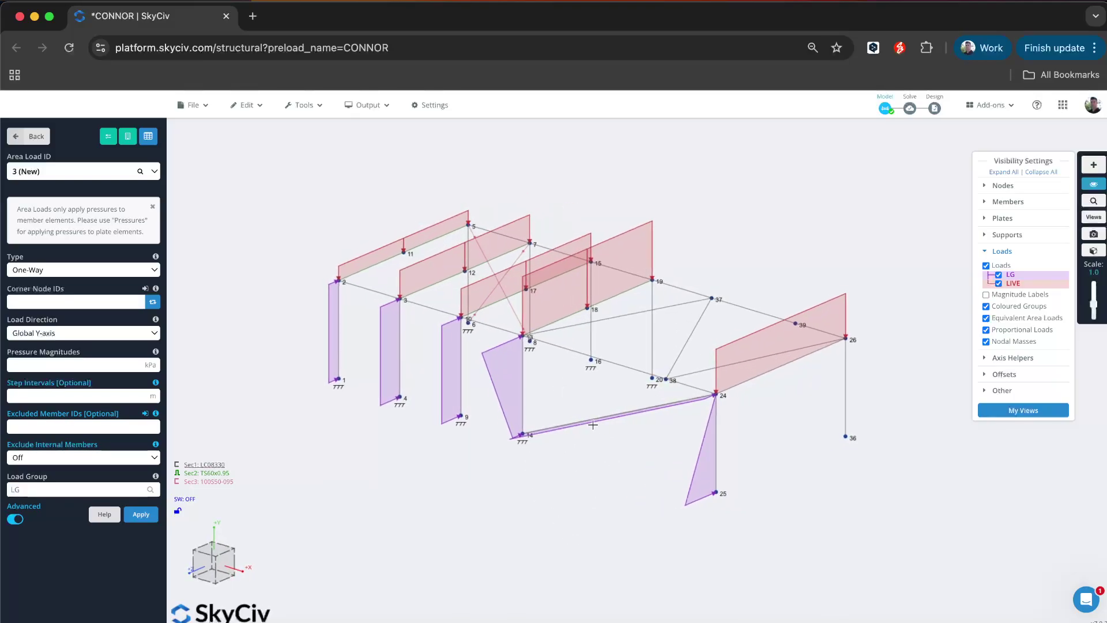
left_click(498, 380)
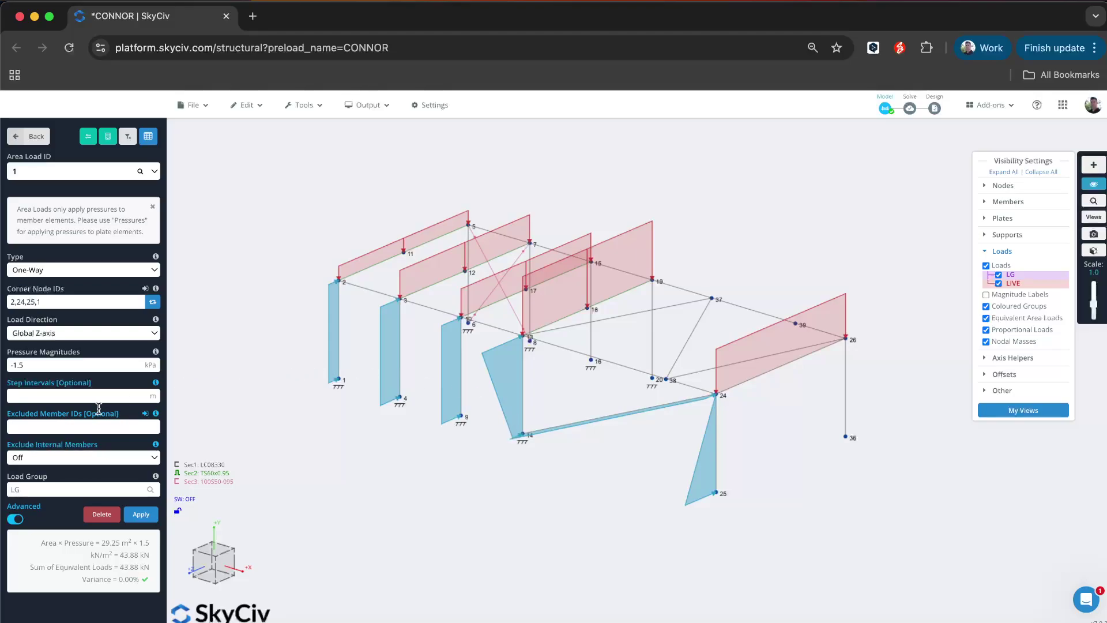
Set the wall load's Exclude Internal Members to Angled Internal Members, apply, and reopen it.
left_click(41, 460)
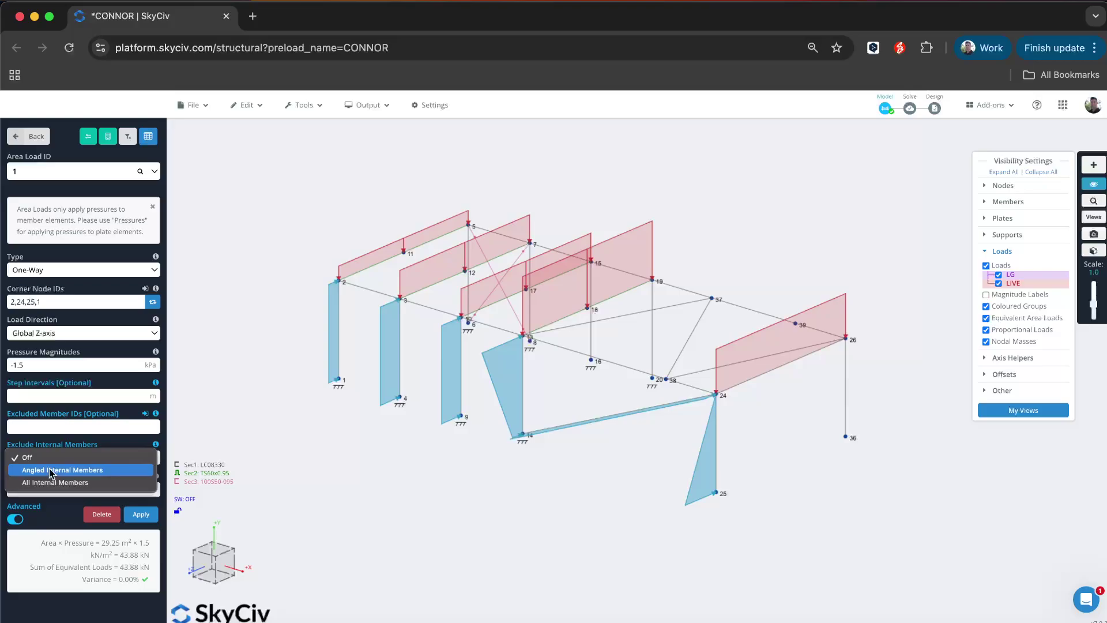
left_click(50, 471)
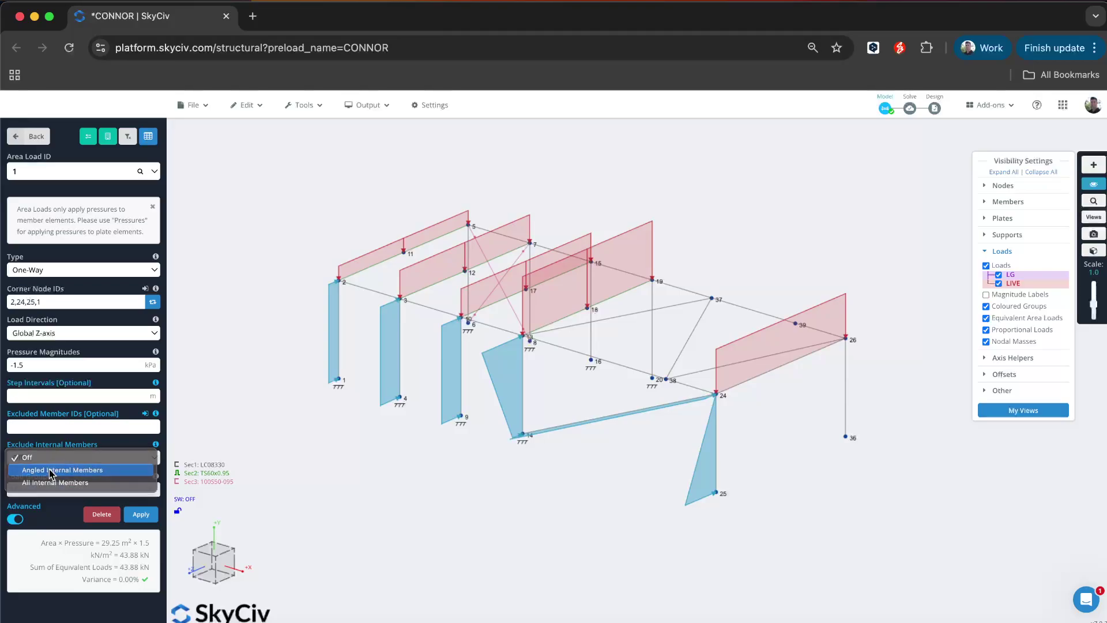
left_click(149, 517)
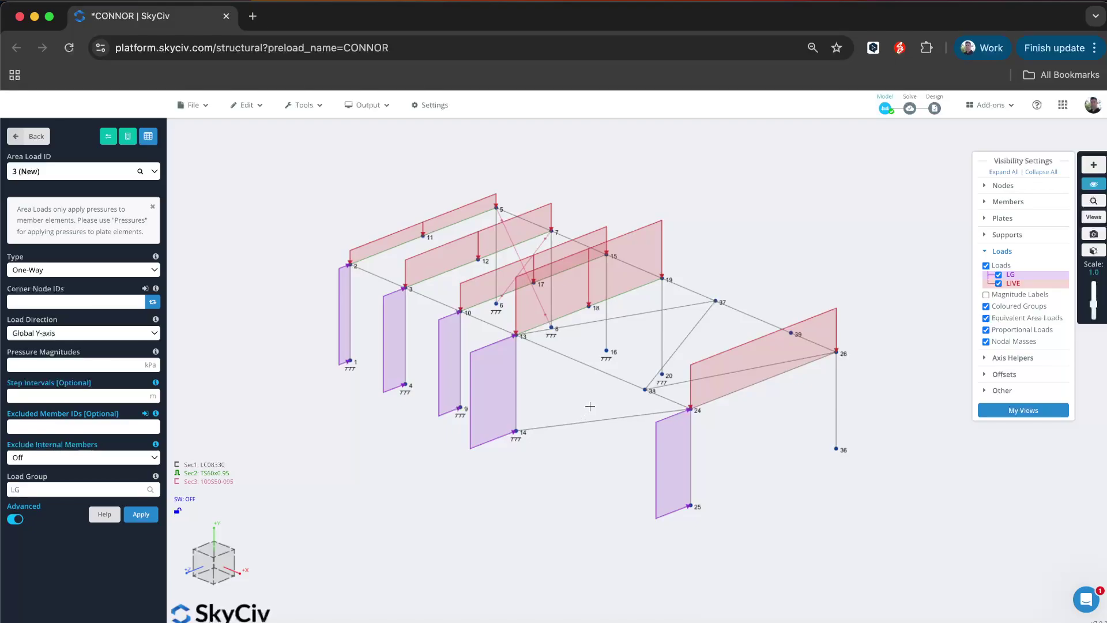
left_click_drag(584, 411, 576, 410)
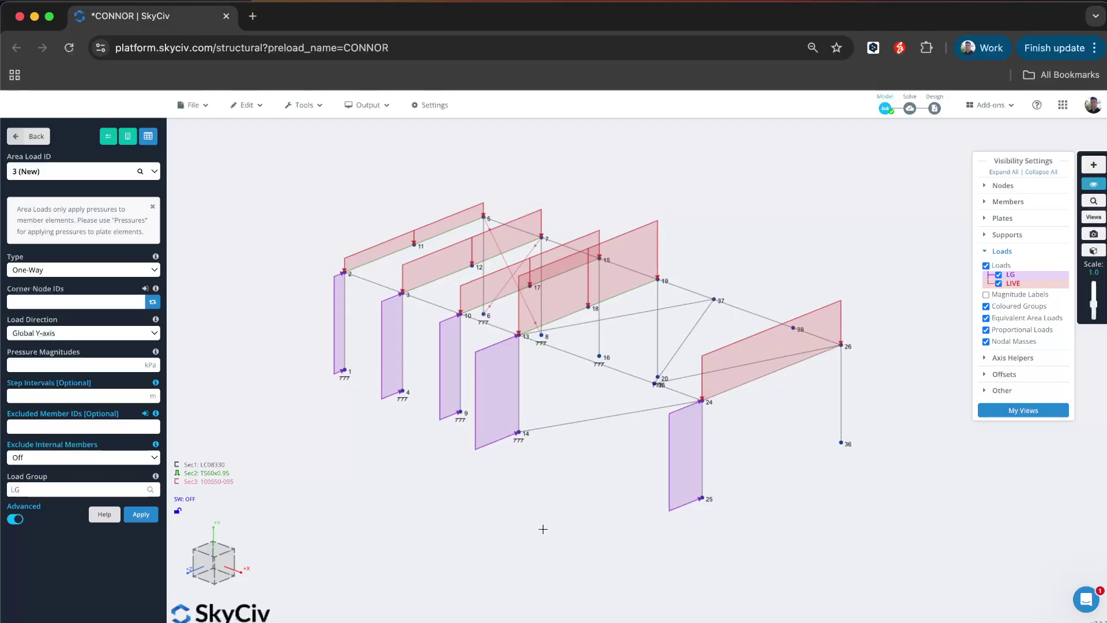
left_click_drag(543, 528, 512, 527)
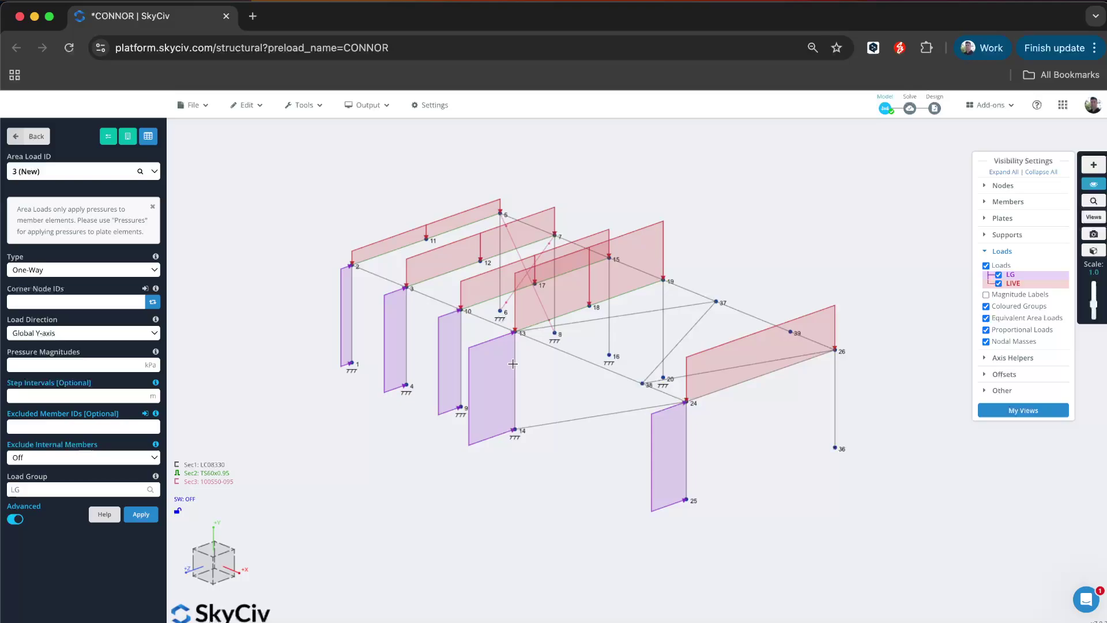
left_click(482, 392)
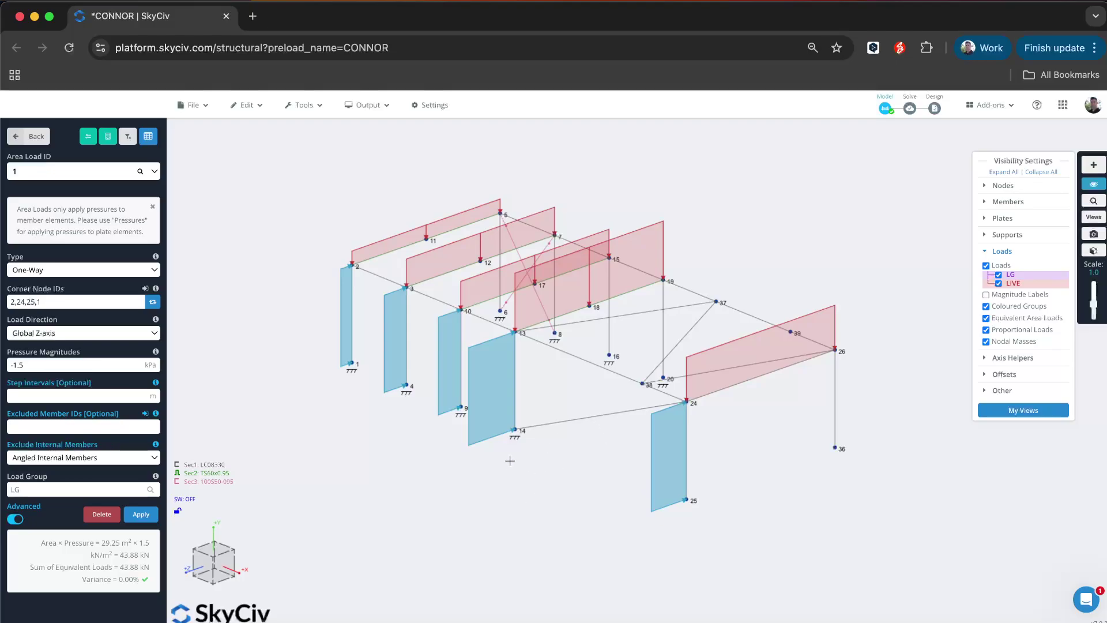
mouse_move(471, 491)
left_mouse_down()
mouse_move(447, 496)
mouse_move(465, 489)
mouse_move(455, 490)
left_mouse_up()
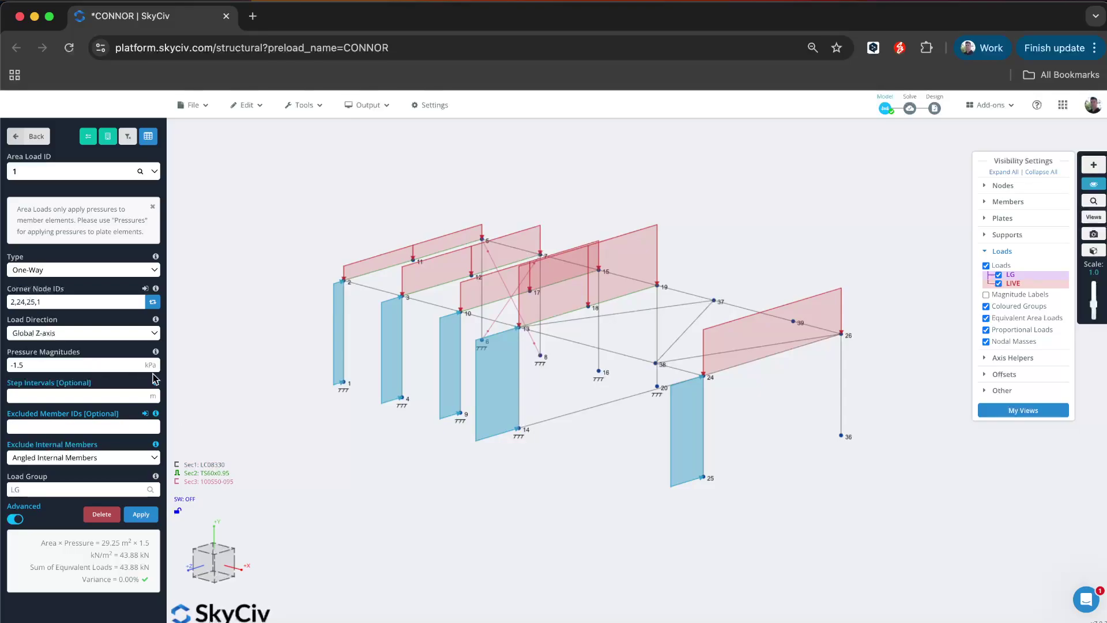
Enter step intervals 0,1.5,2.5 m and pressure magnitudes -1.5,-3 kPa in the wall load form.
left_click_drag(370, 469, 345, 465)
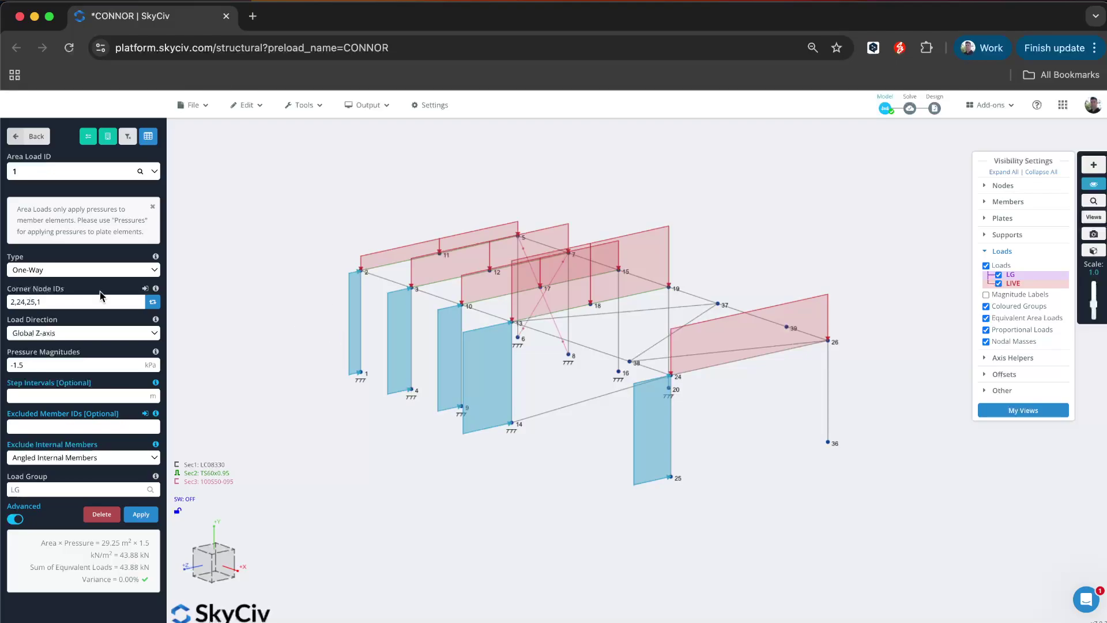
left_click(49, 365)
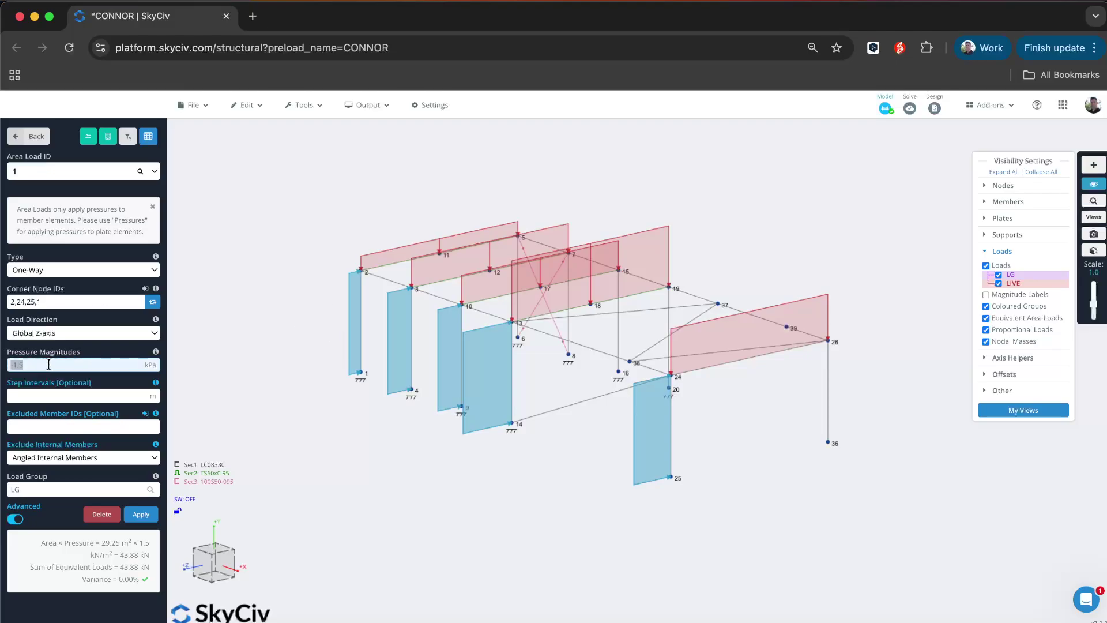
left_click(50, 396)
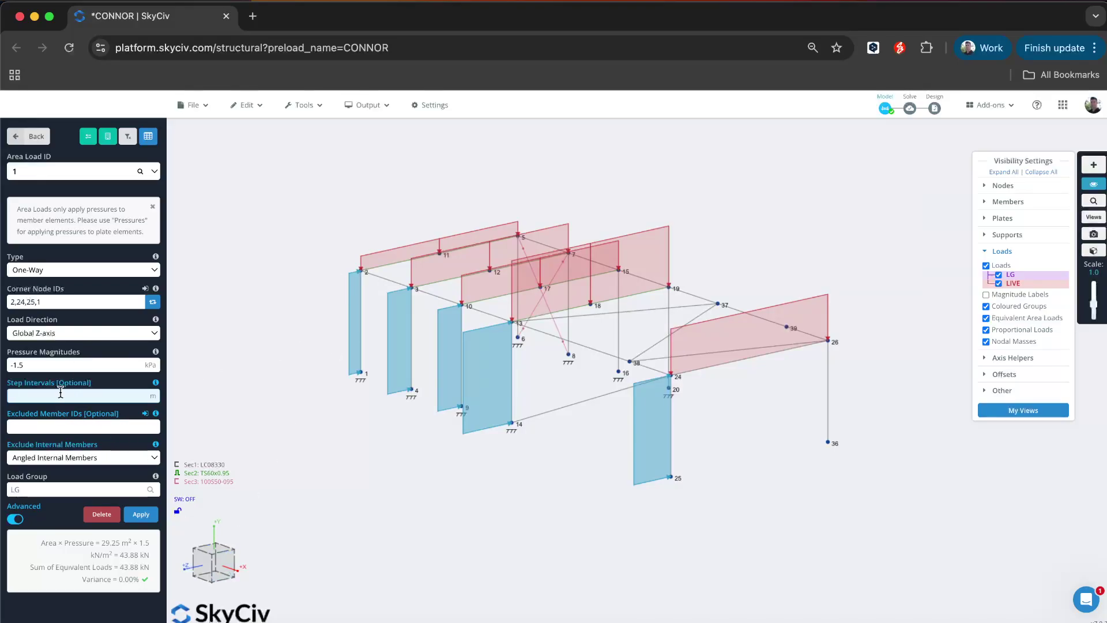
type(".5")
type(",2,")
triple_click(53, 365)
key("Right")
type(",")
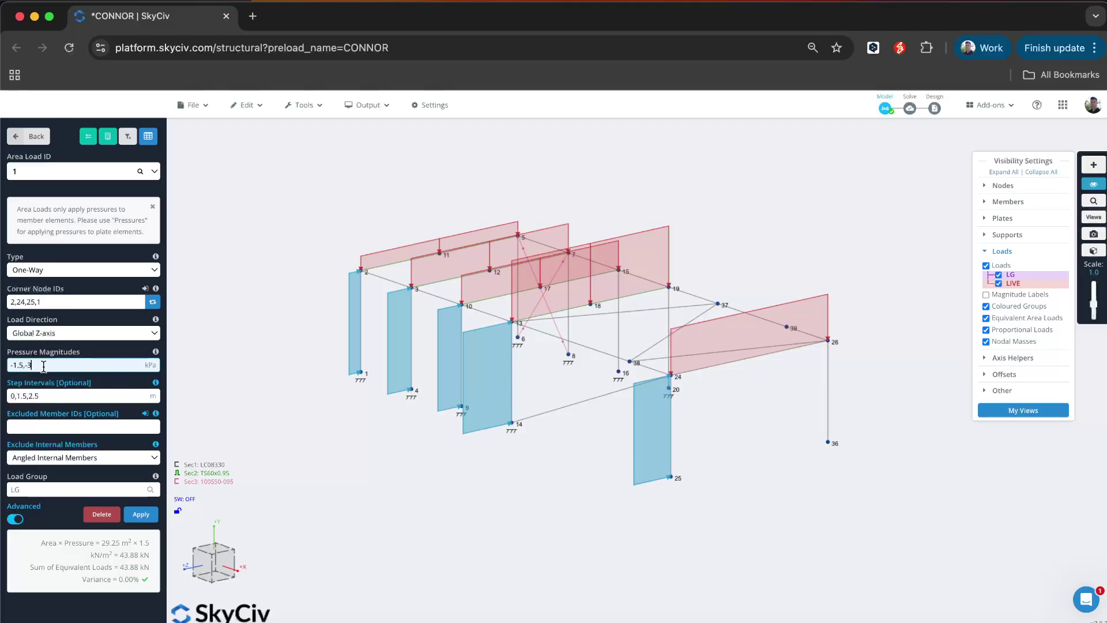
Assign the wall load to a new load group WIND and apply it.
left_click(58, 489)
type("WIND")
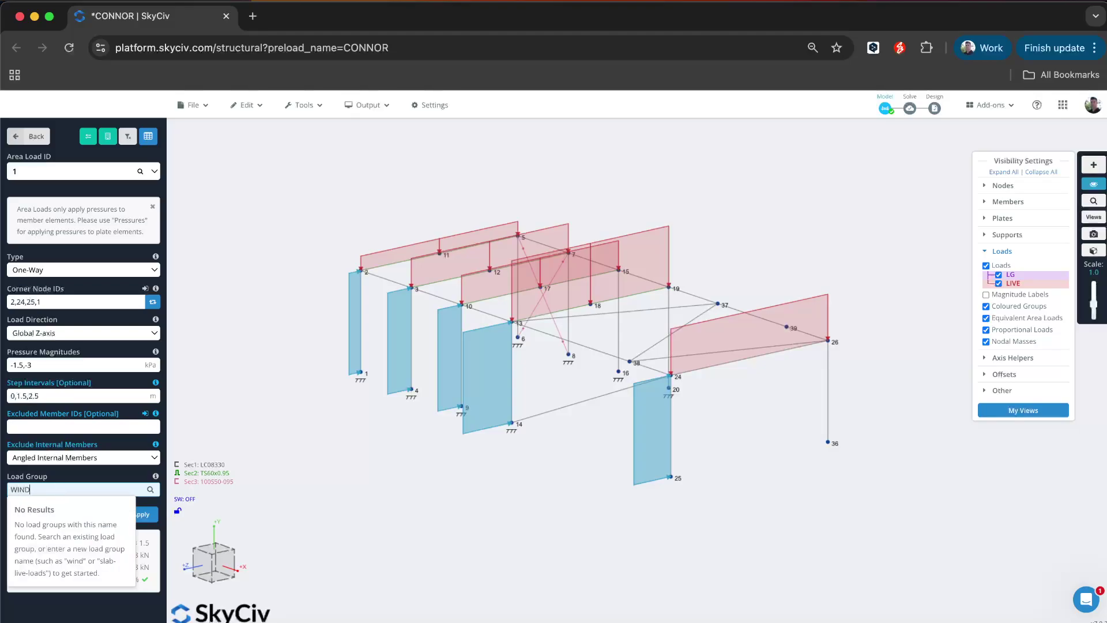
left_click(145, 514)
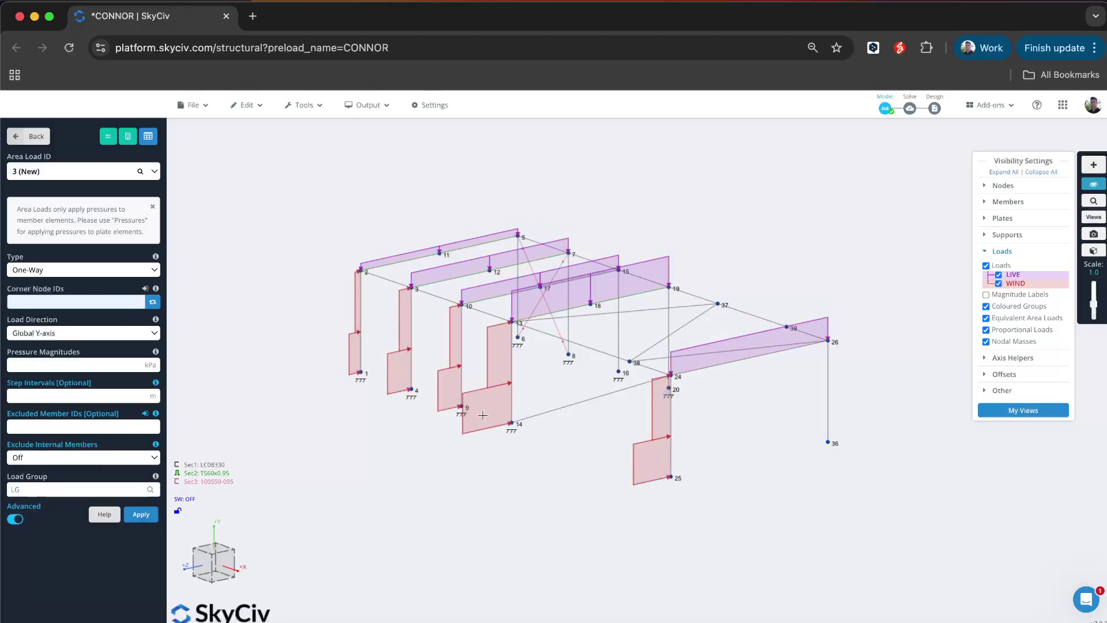
left_click(490, 397)
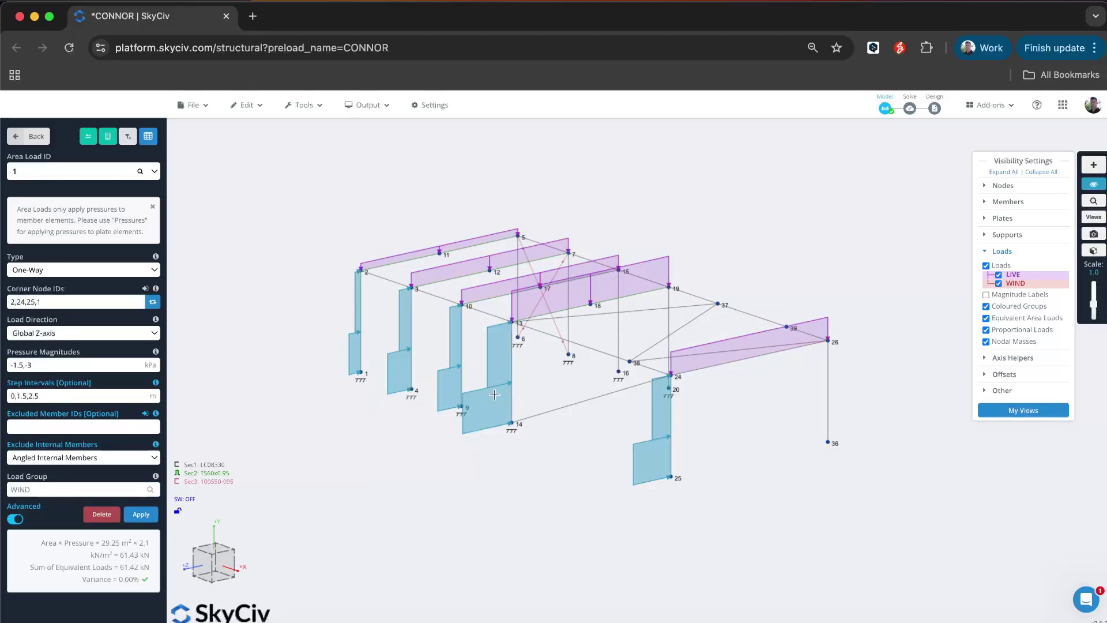
Reverse the wind pressures to -3,-1.5 kPa, viewing them as full load volumes.
left_click(1022, 319)
left_click_drag(859, 528, 804, 533)
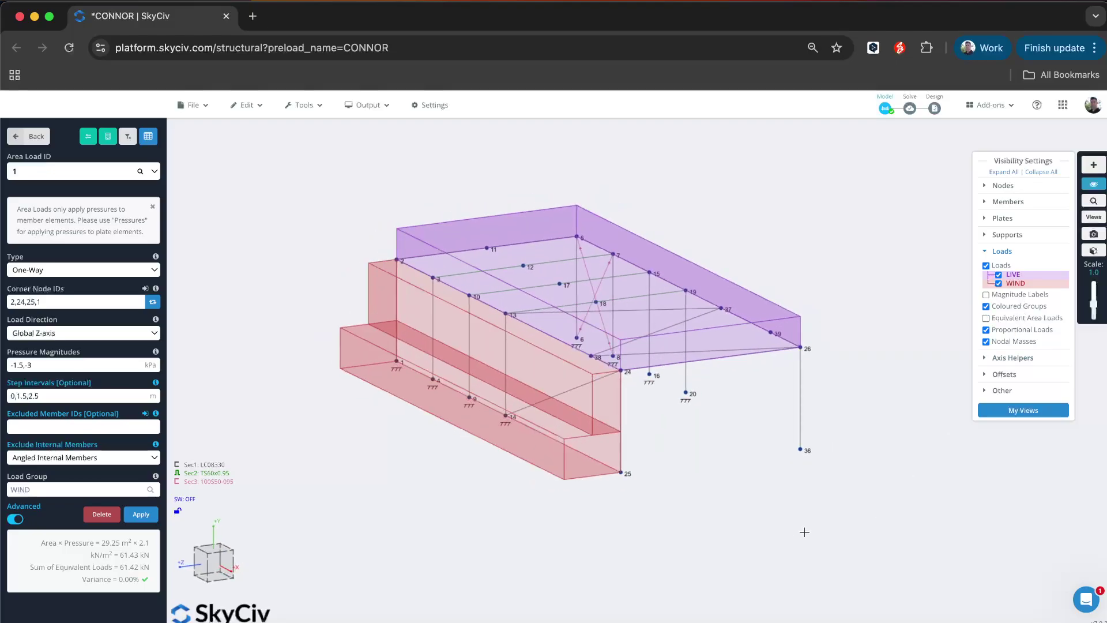
left_click(573, 464)
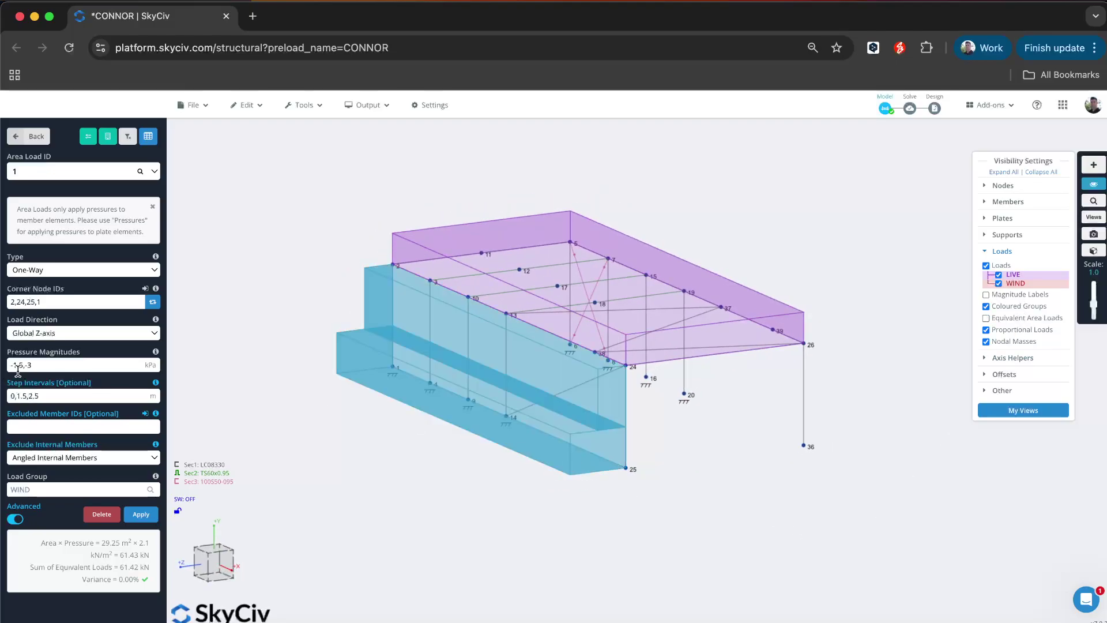
left_click(60, 365)
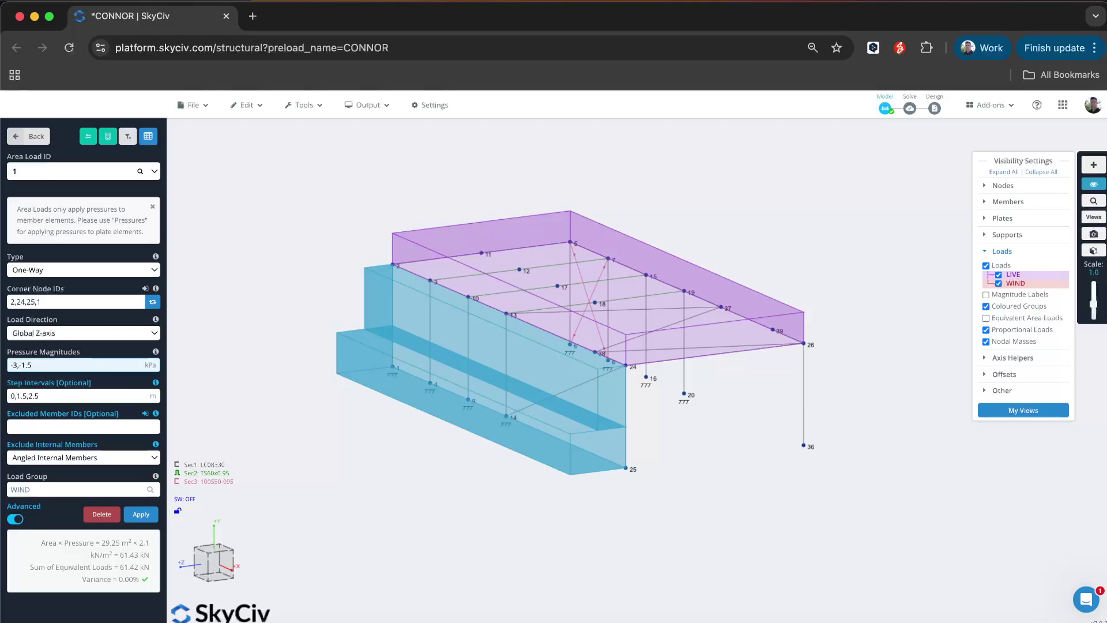
key("Return")
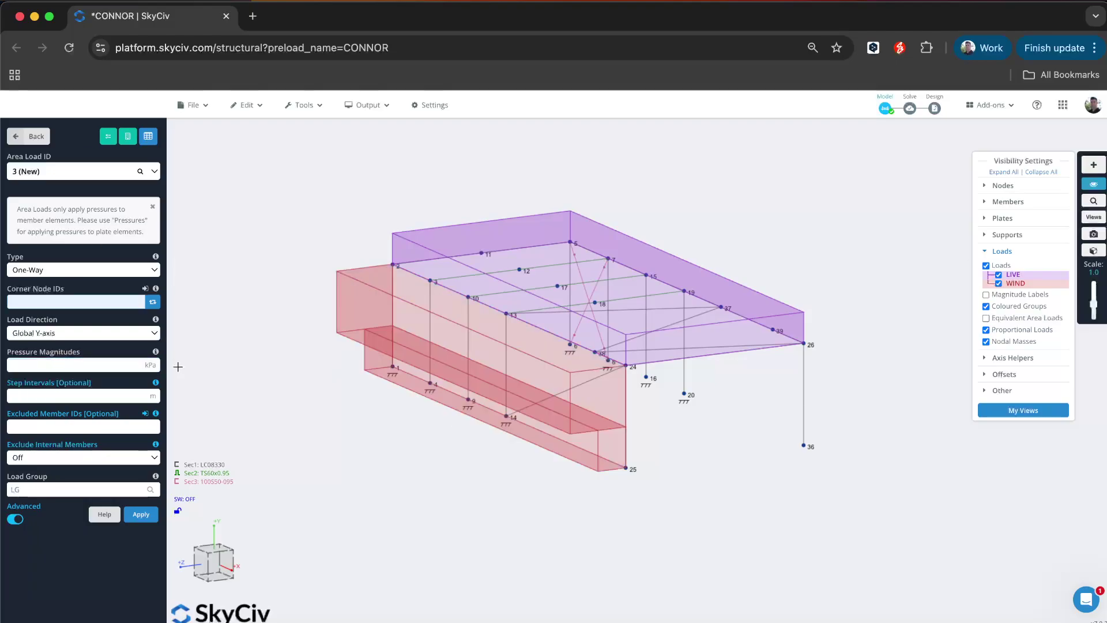
left_click(351, 305)
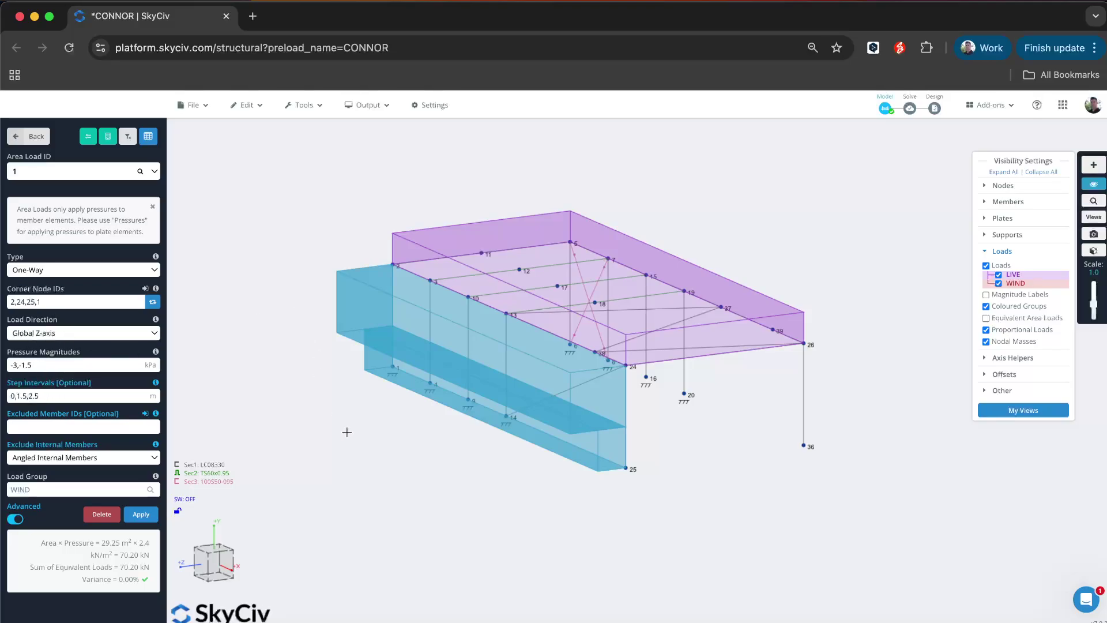
left_click_drag(346, 432, 338, 429)
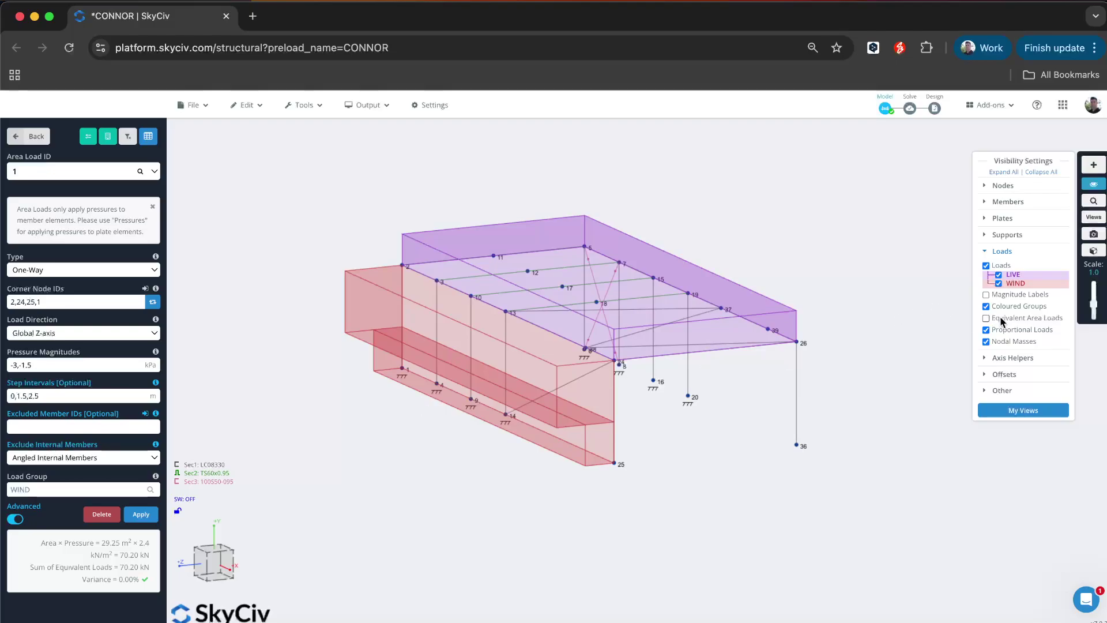
Inspect the stepped wind member loads, then untick the WIND group under Loads visibility.
left_click(1020, 322)
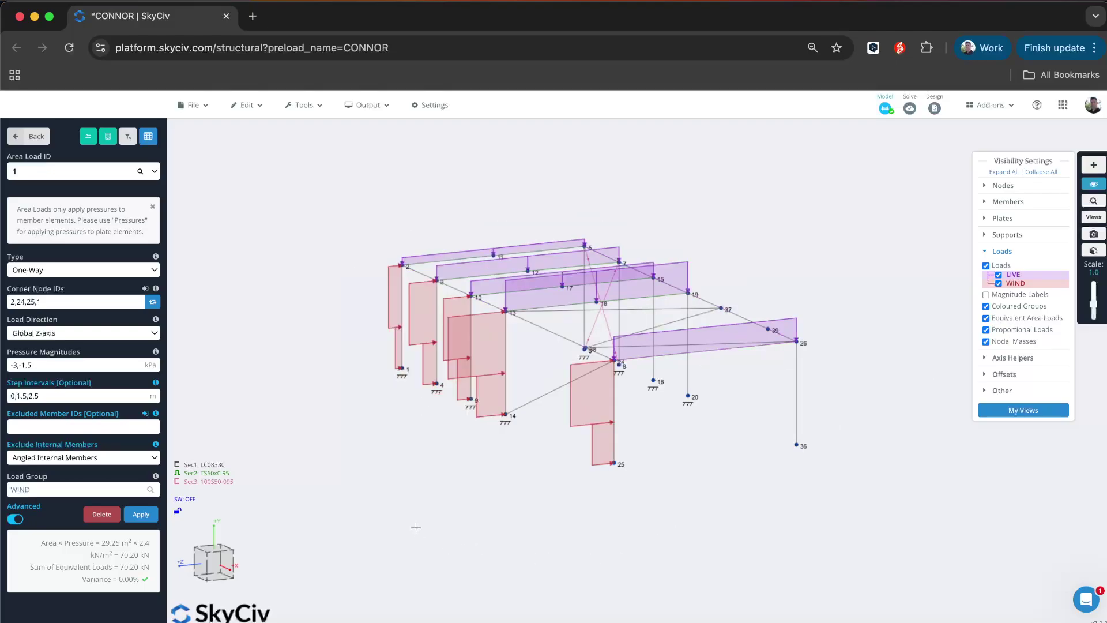
left_click_drag(415, 527, 438, 530)
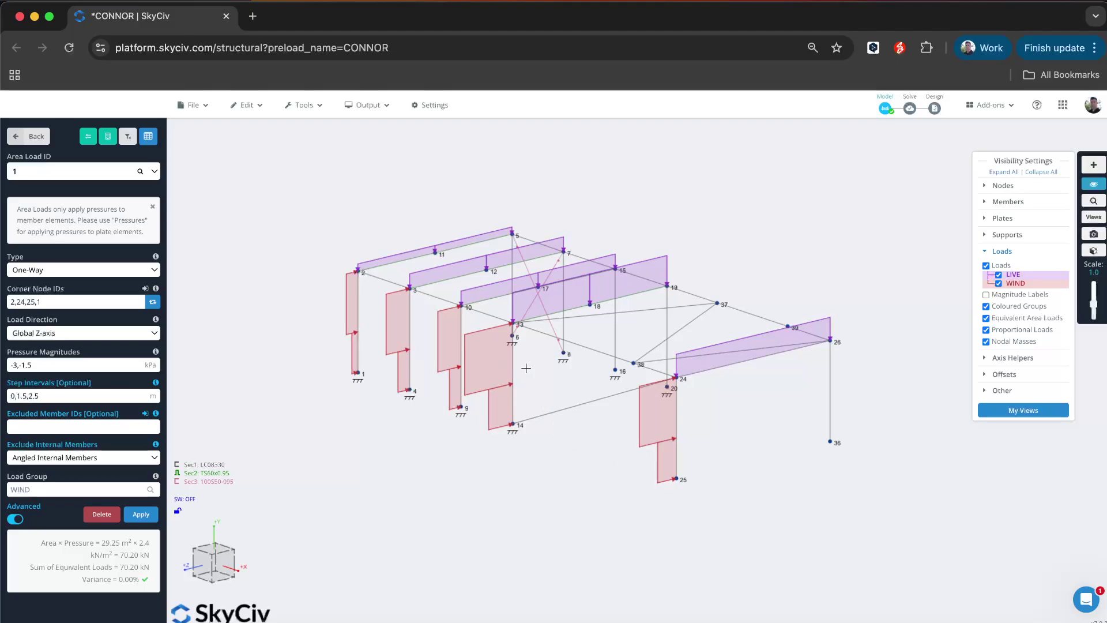
left_click_drag(526, 368, 608, 392)
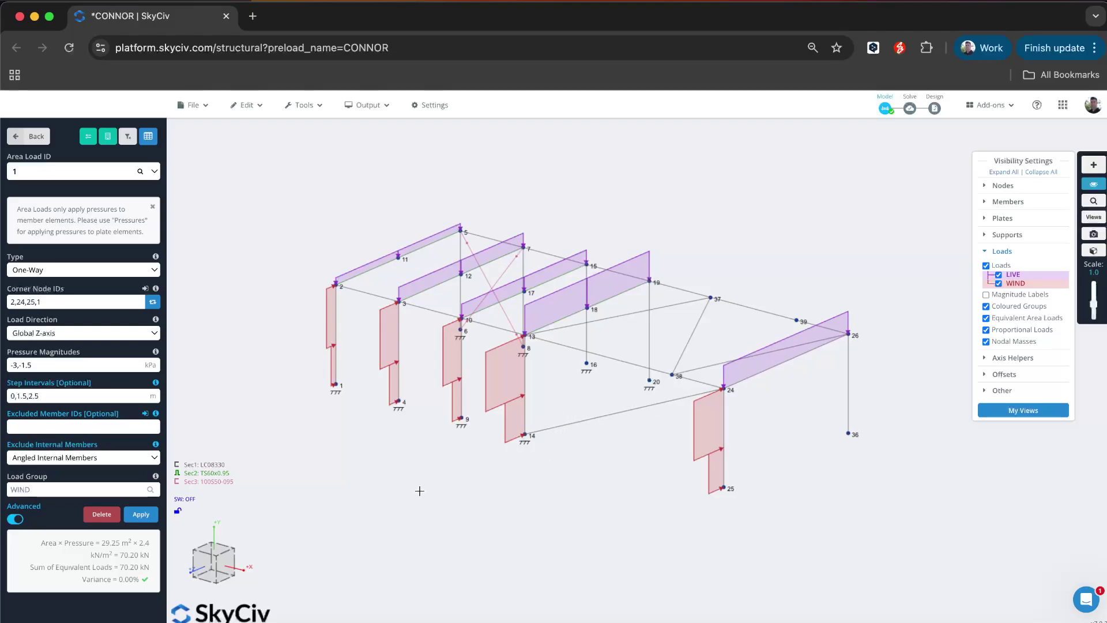
left_click_drag(396, 528, 782, 259)
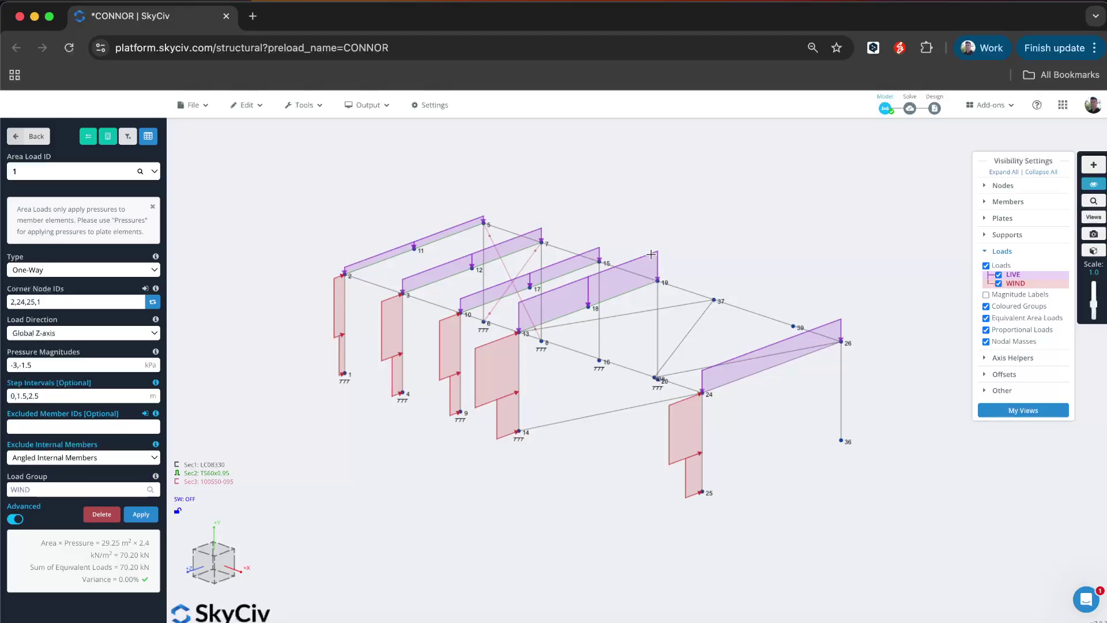
left_click(998, 283)
Try All Internal Members exclusion on LIVE load 2, then undo it.
left_click_drag(683, 158, 695, 162)
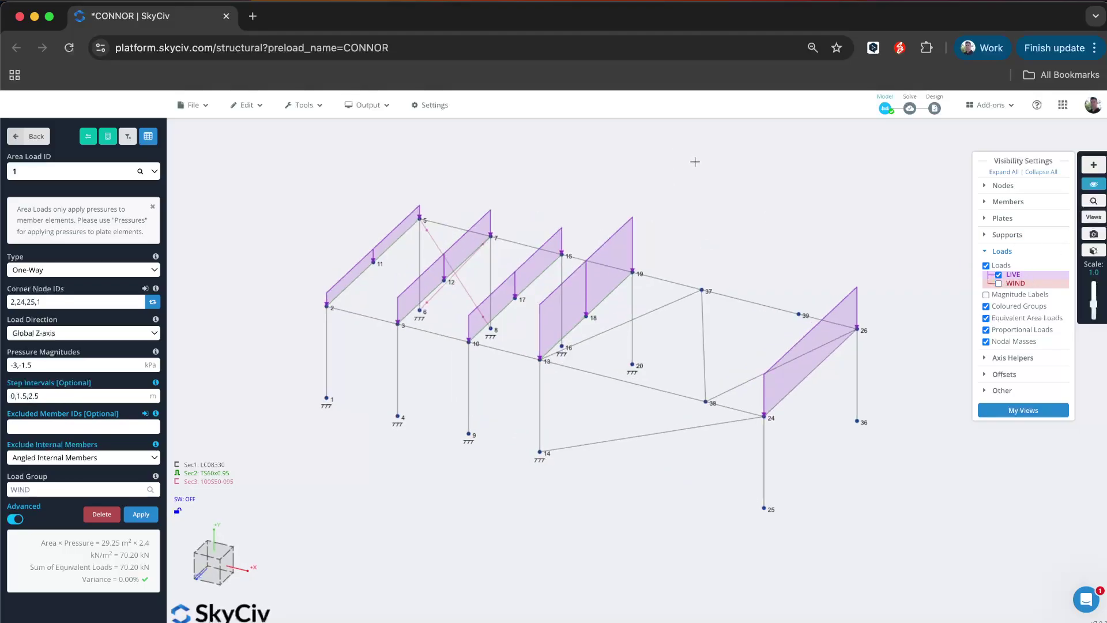
left_click(641, 243)
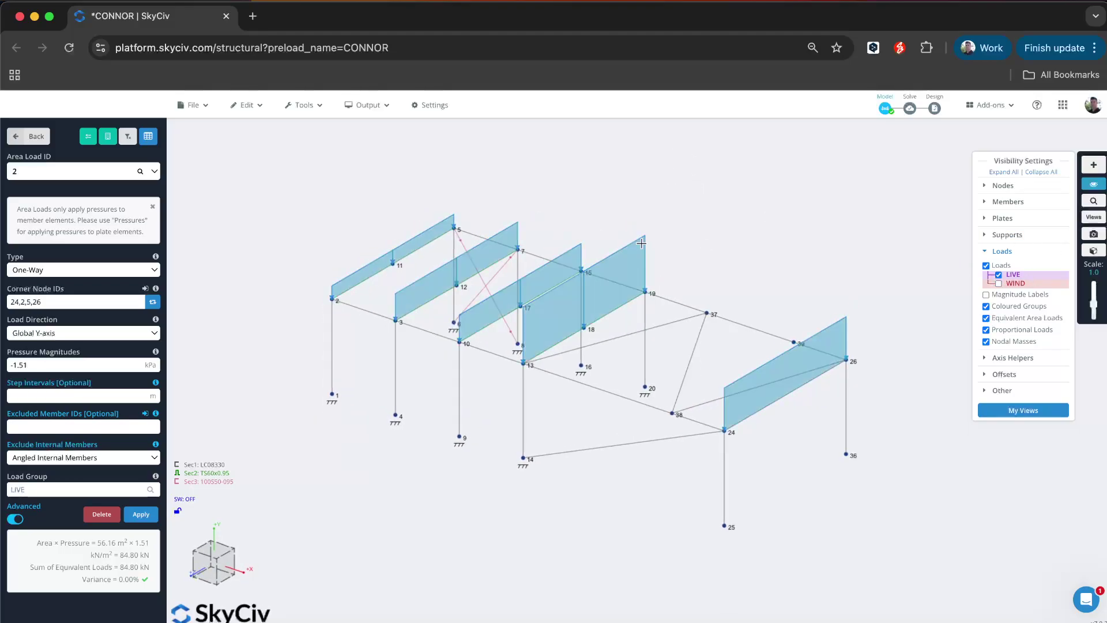
left_click(81, 459)
left_click(46, 473)
key("Delete")
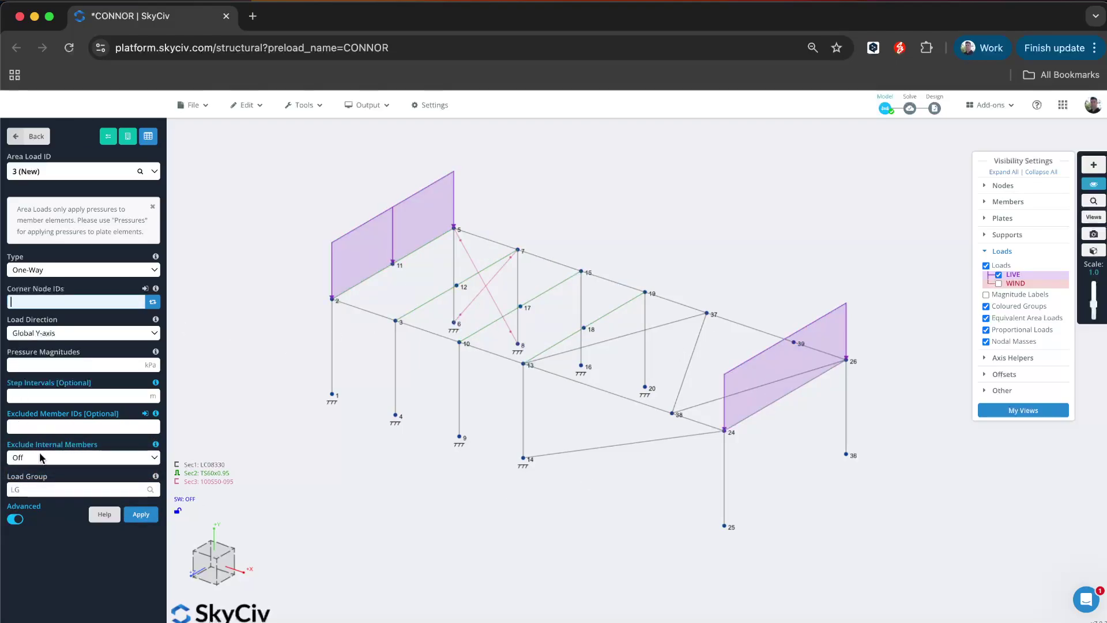
key("ctrl+z")
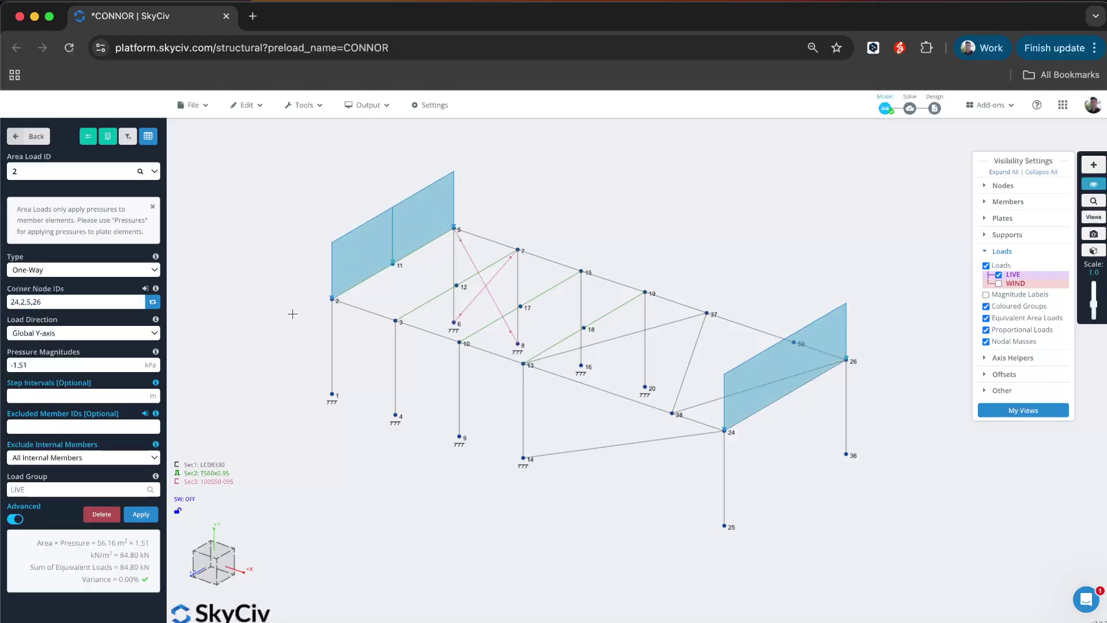
Set the LIVE roof load's Exclude Internal Members to Off and apply.
left_click(68, 458)
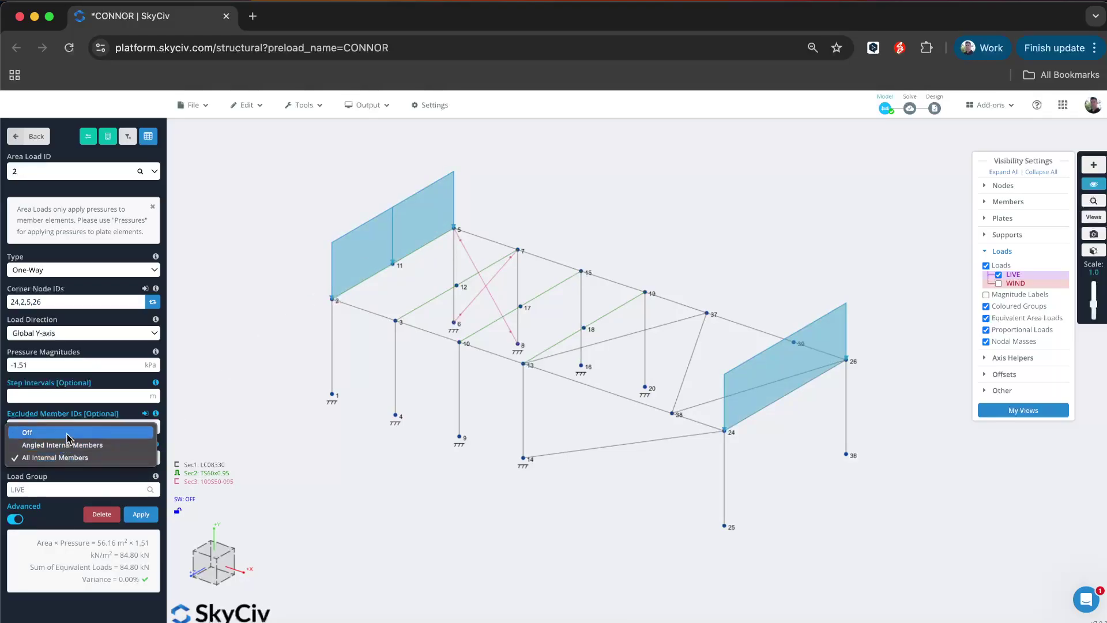
left_click(68, 432)
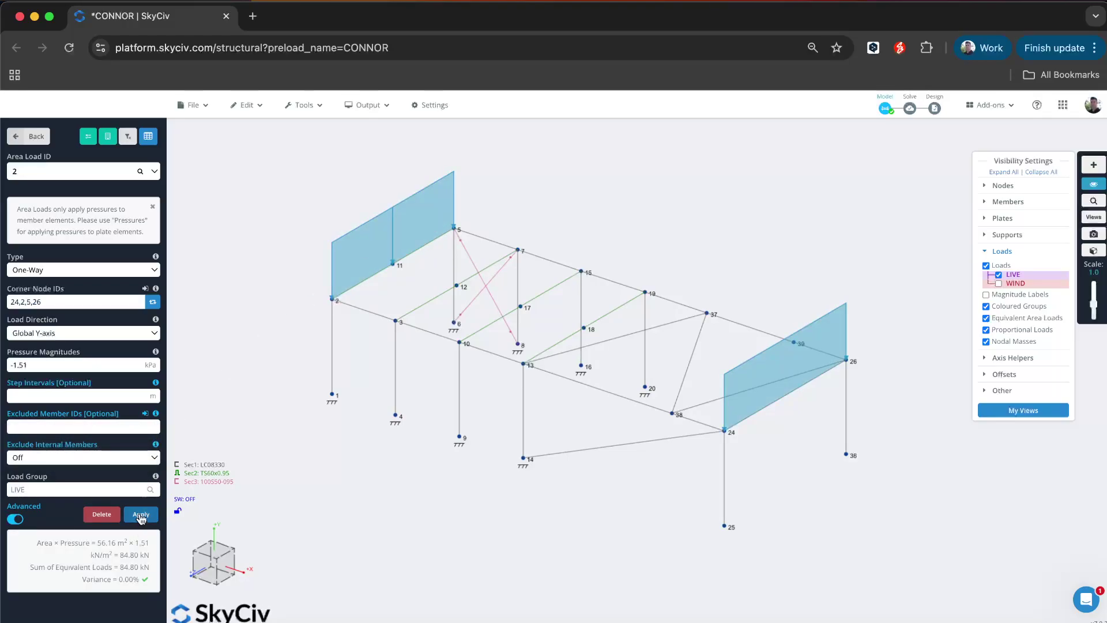
left_click(141, 514)
left_click_drag(833, 211, 791, 206)
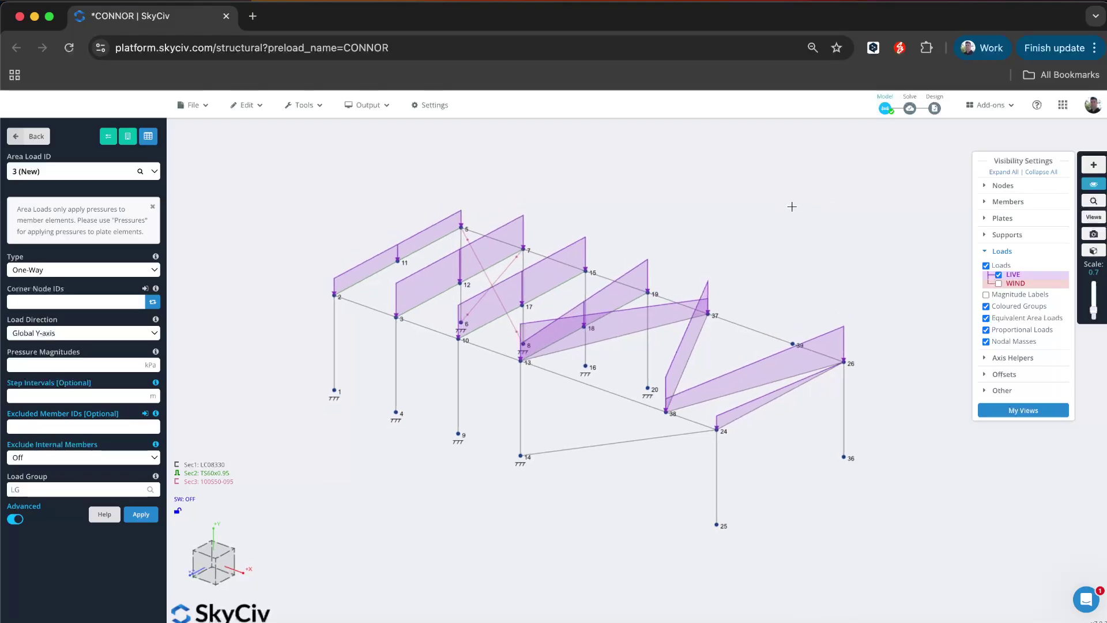
Set LIVE load 2 to exclude All Internal Members, save, and reselect it.
left_click(839, 334)
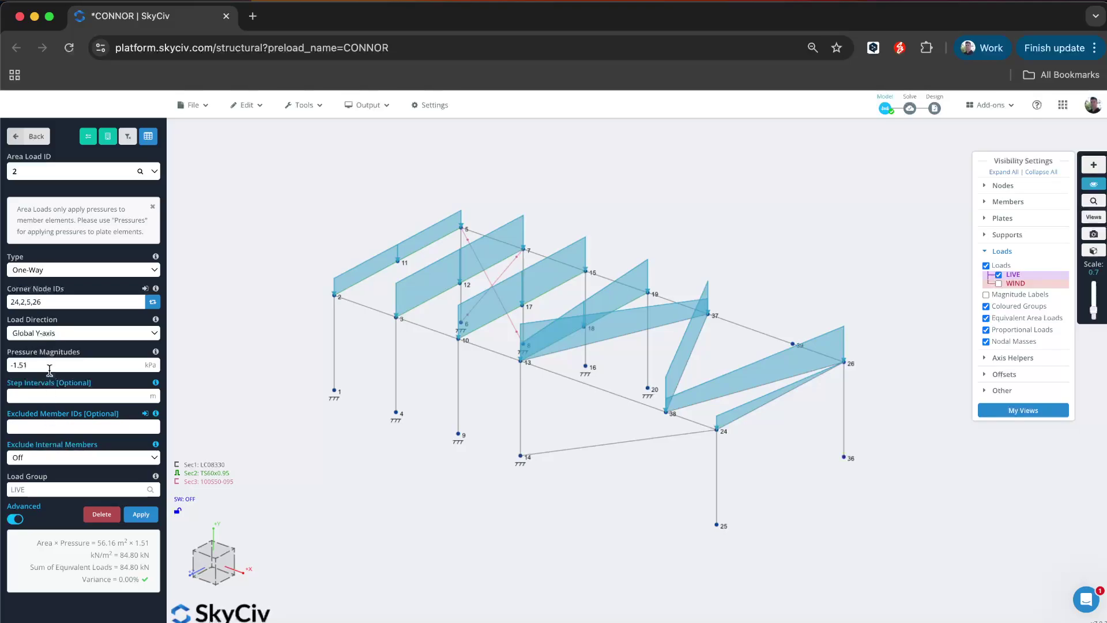
left_click(37, 459)
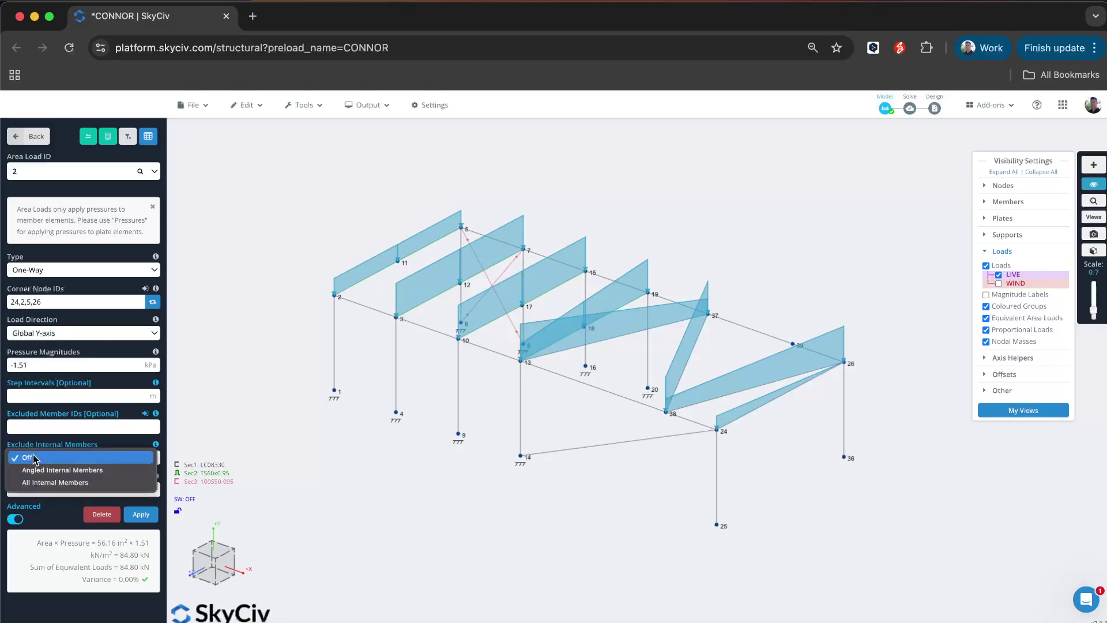
left_click(44, 489)
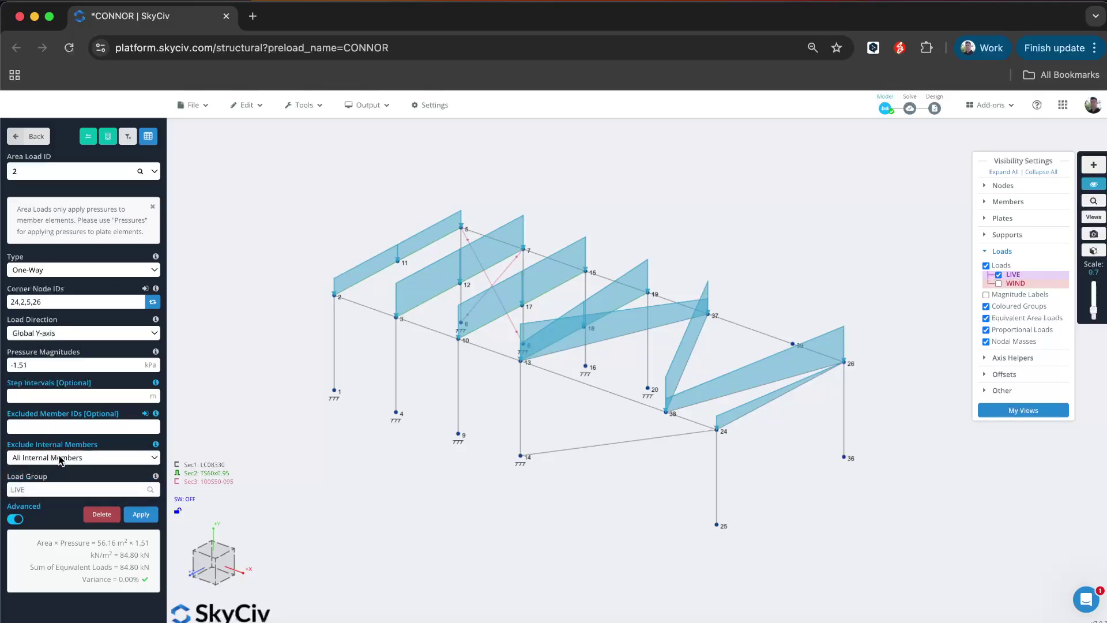
left_click(140, 514)
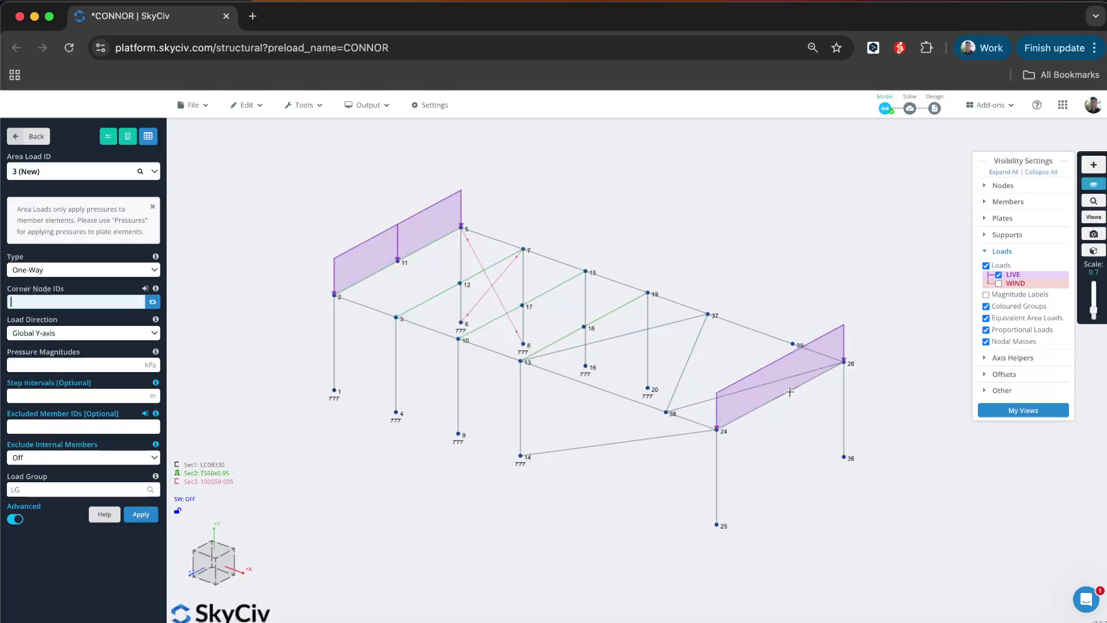
left_click(837, 333)
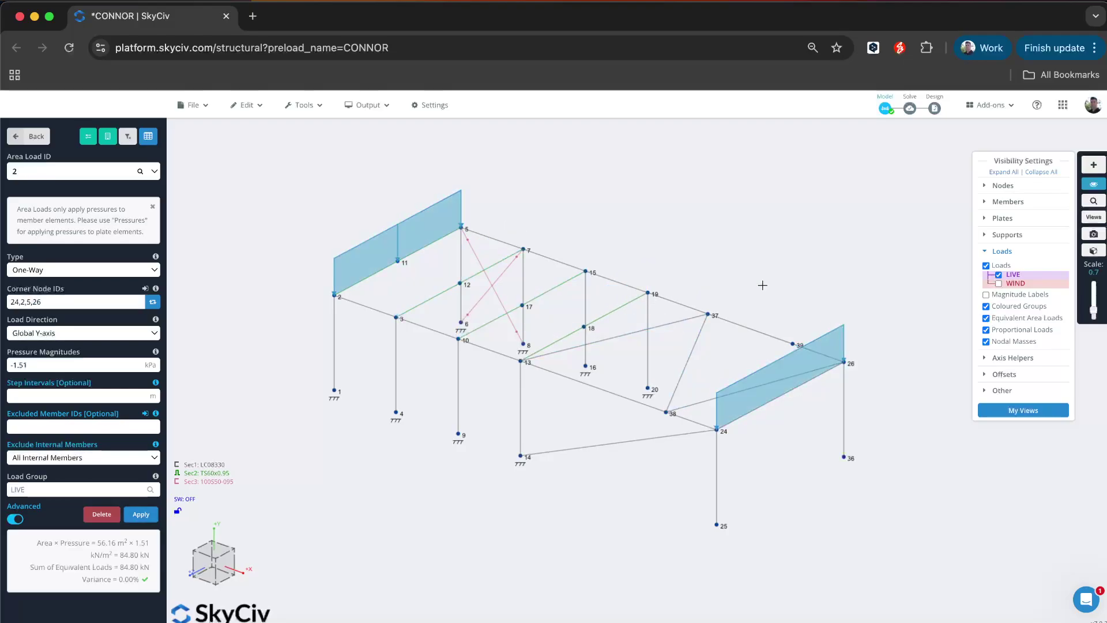
Cycle the corner node order until it reads 2,5,26,24, loading the long edge beams.
left_click(154, 304)
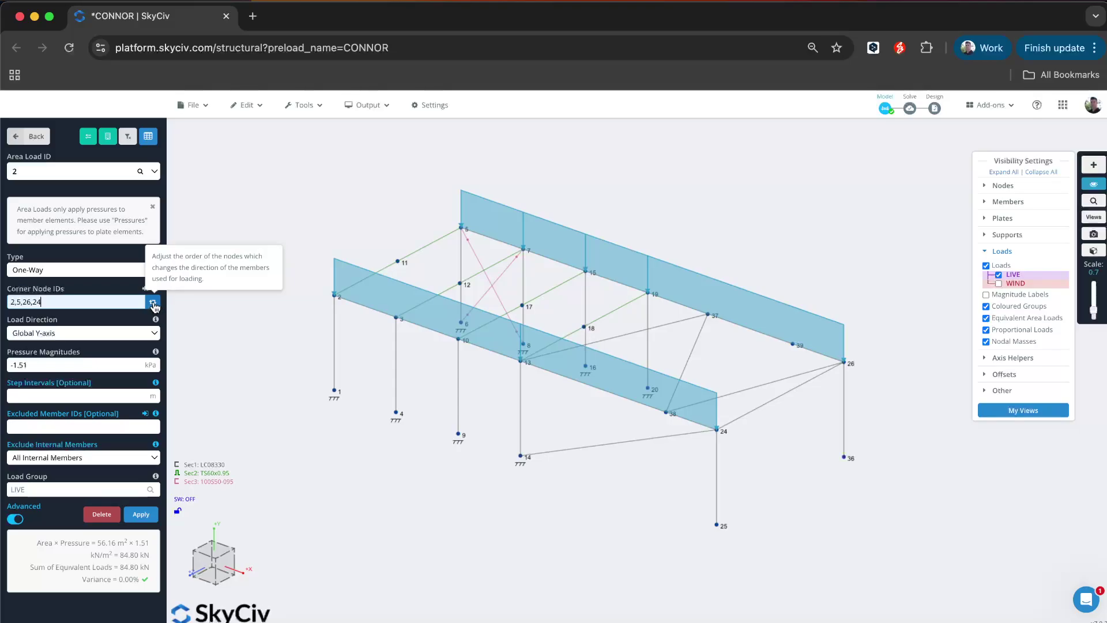
left_click(152, 302)
left_click(153, 303)
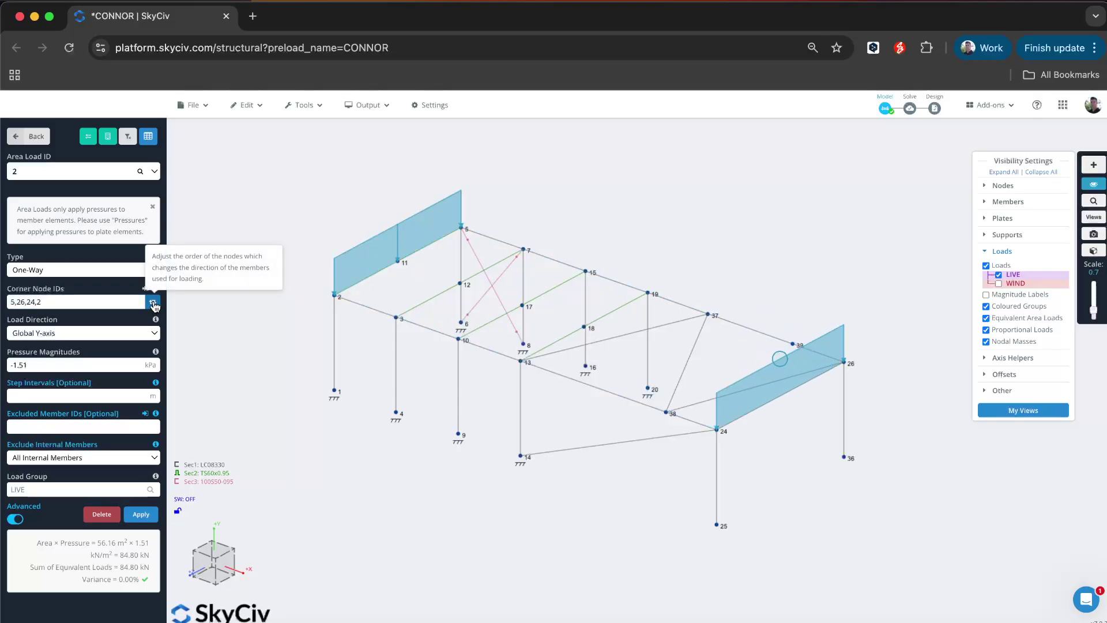
left_click(153, 303)
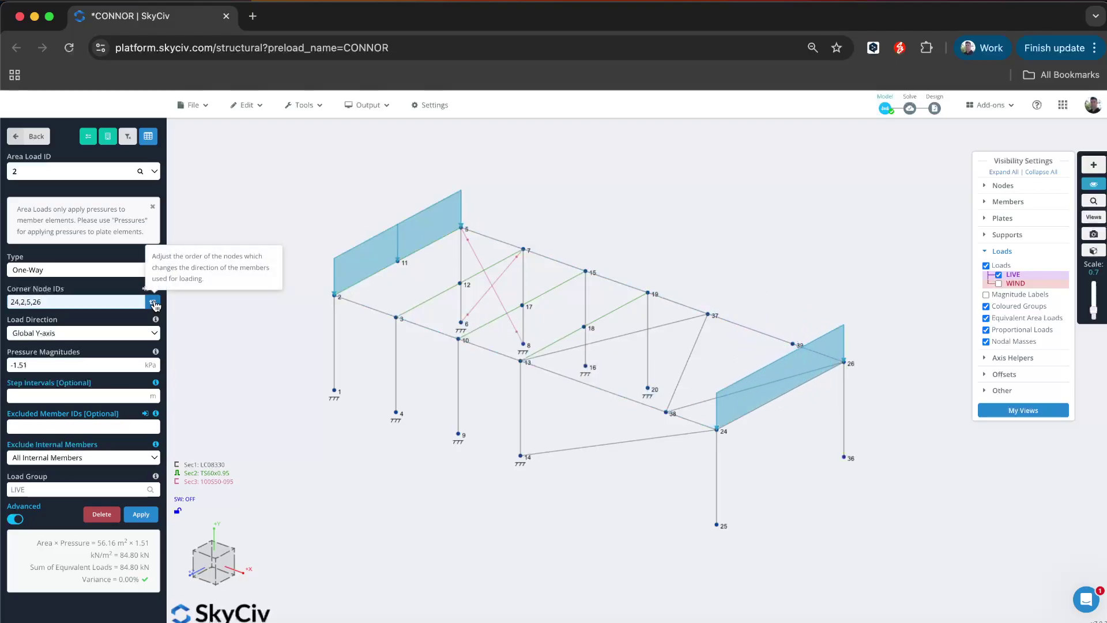
left_click(153, 303)
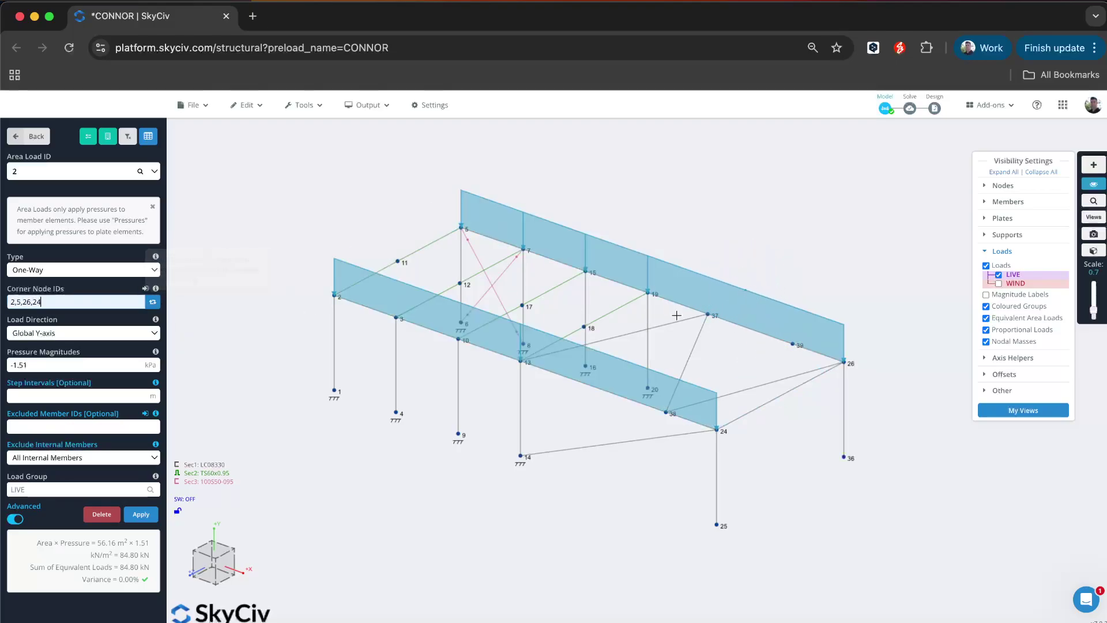
scroll(657, 417, "up", 2)
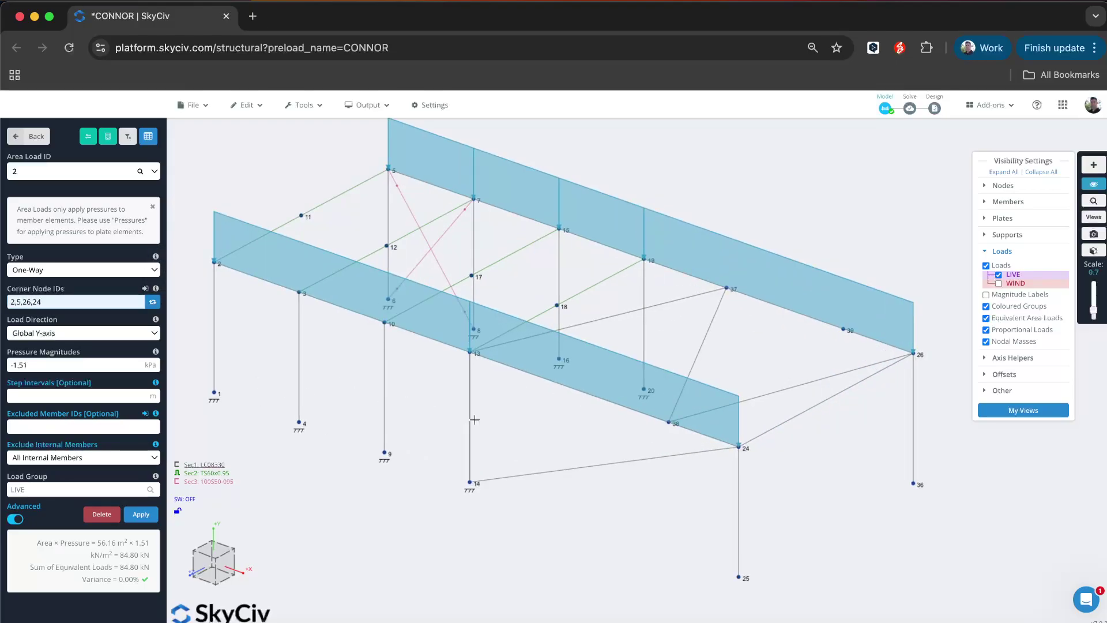
Inspect the frame members between nodes 13–24 and nodes 2–13.
left_click_drag(512, 410, 567, 366)
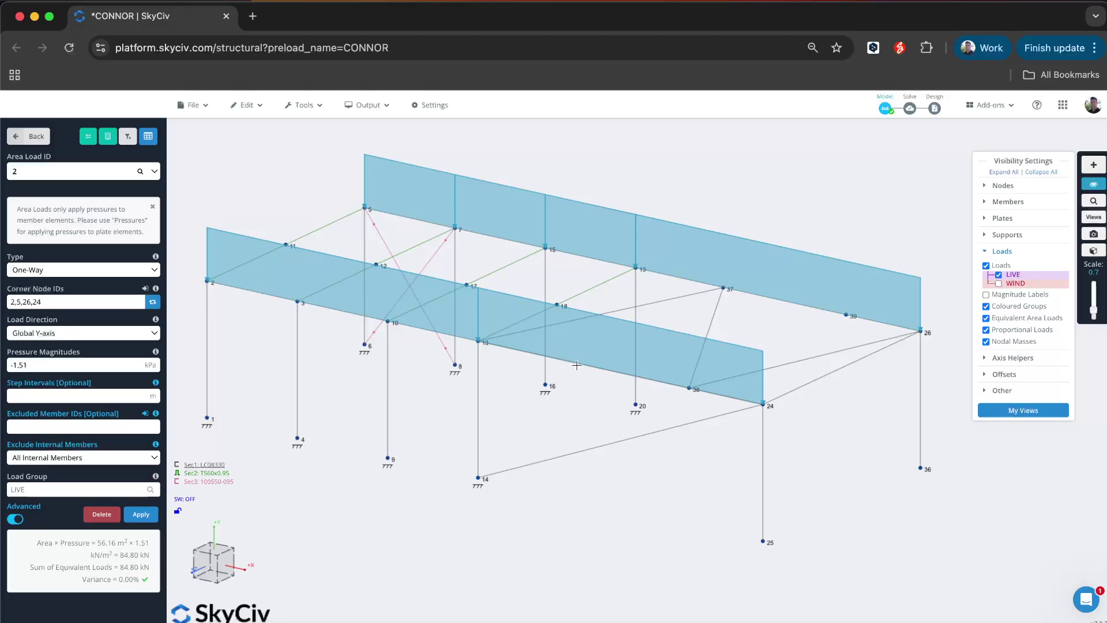
left_click(577, 364)
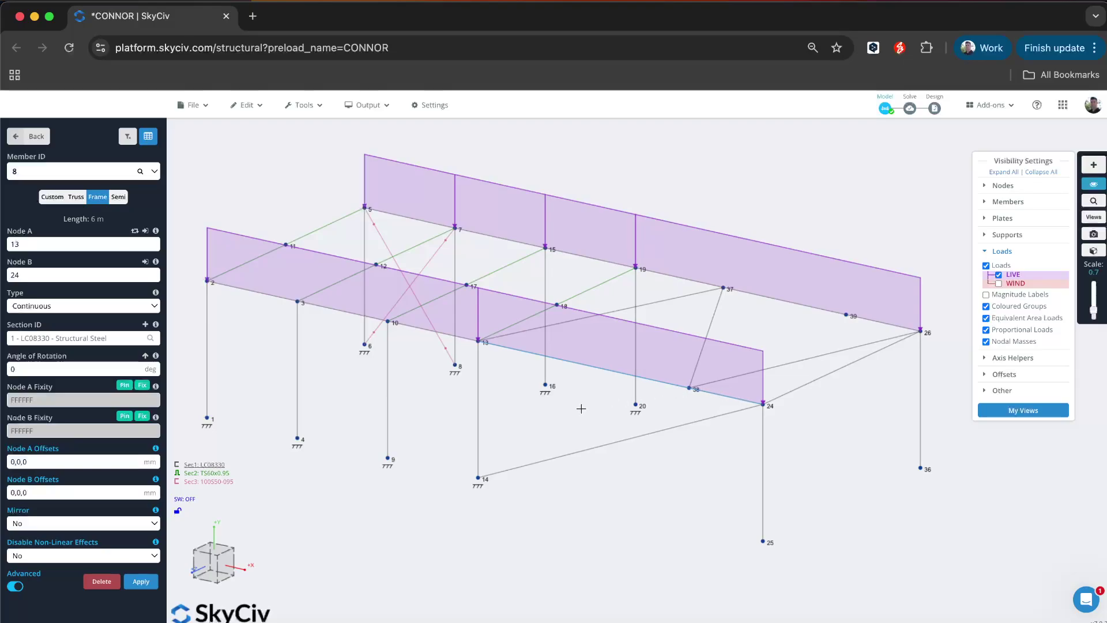
right_click_drag(579, 409, 592, 408)
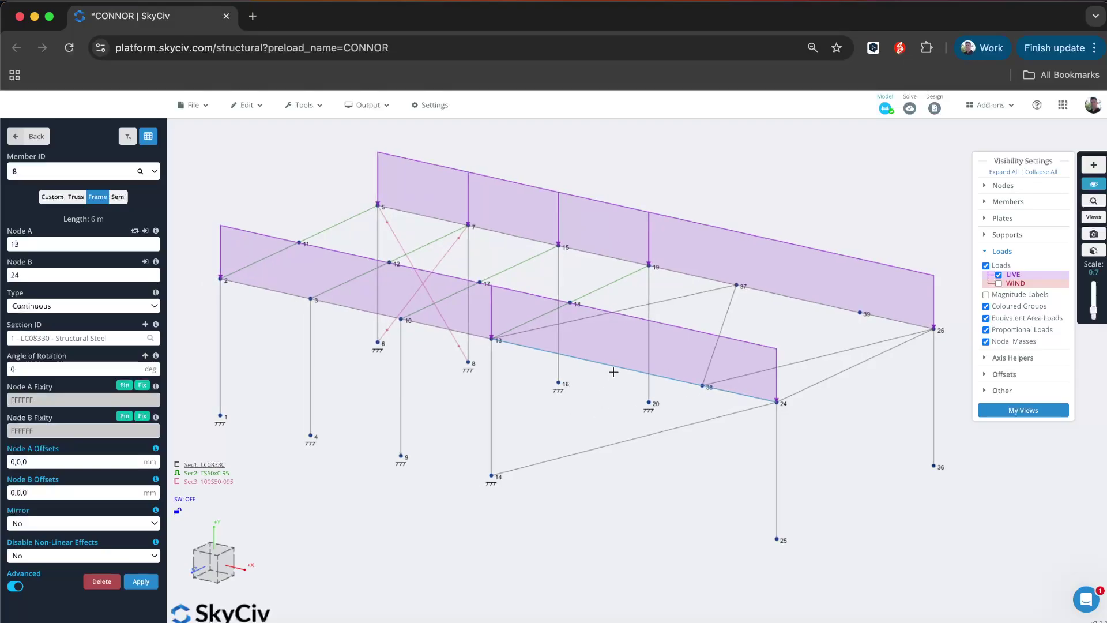
left_click_drag(436, 401, 437, 377)
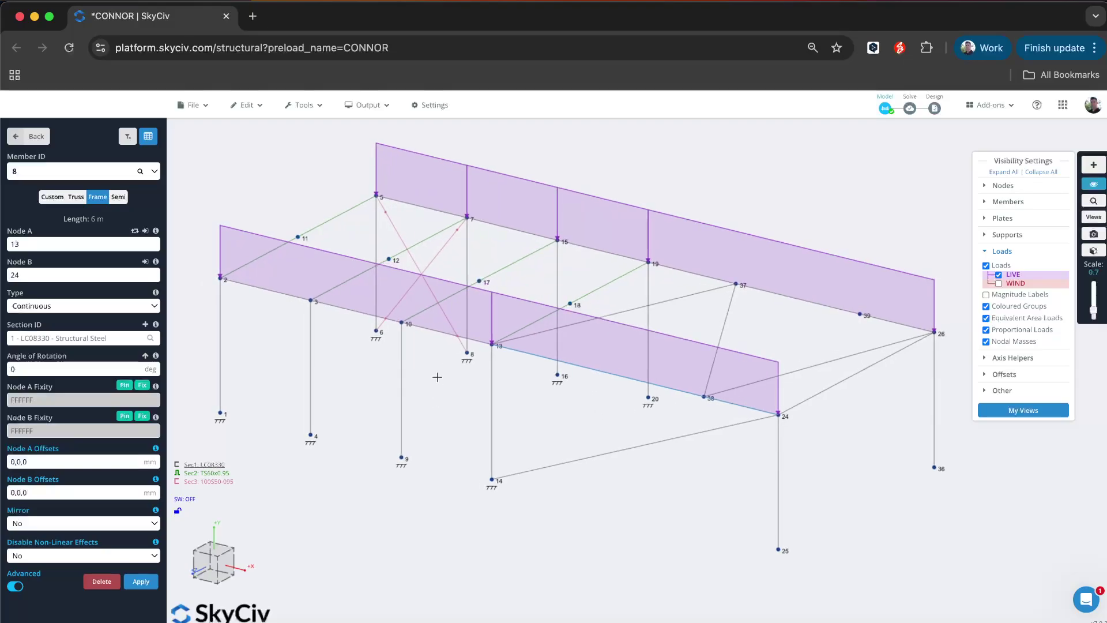
left_click(326, 314)
Reopen LIVE area load 2 and reorder its corners to 5,26,24,2.
left_click(322, 270)
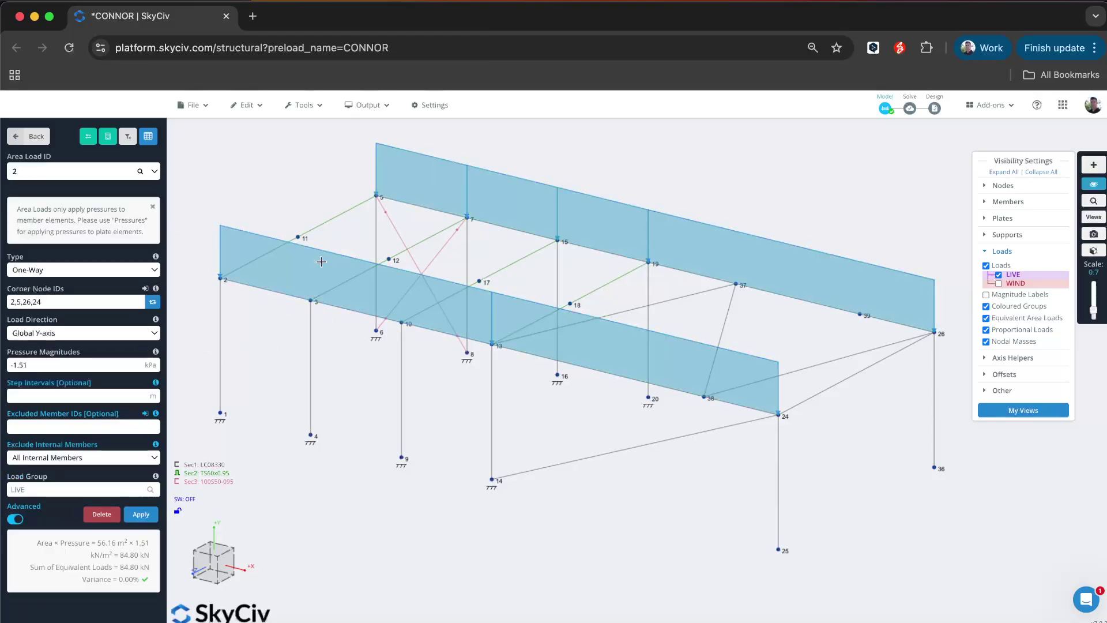
left_click(153, 303)
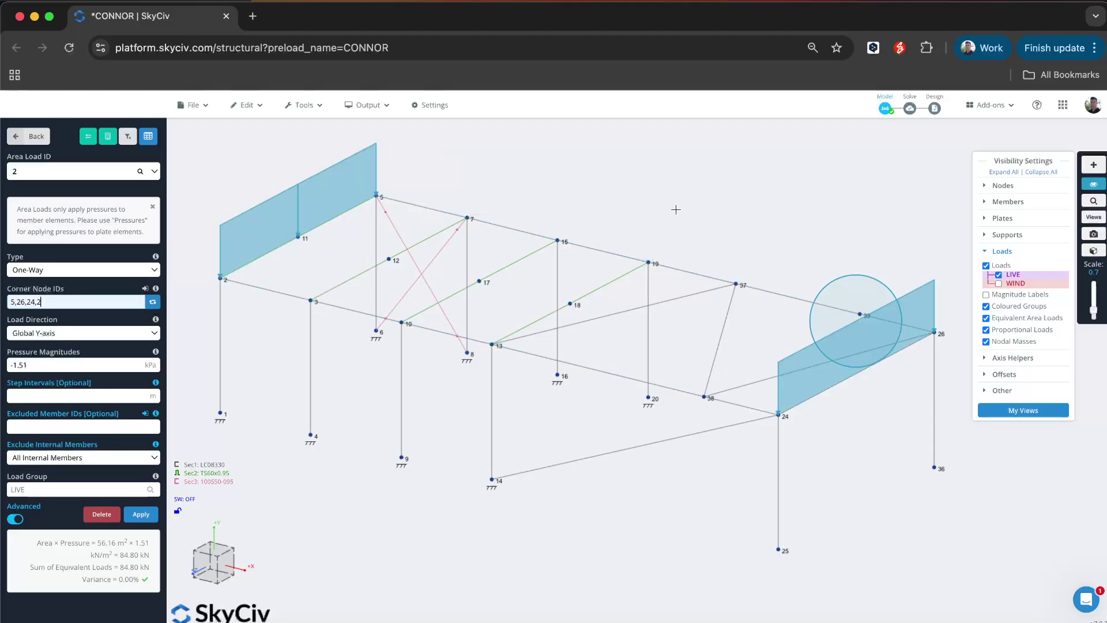
left_click_drag(665, 188, 576, 242)
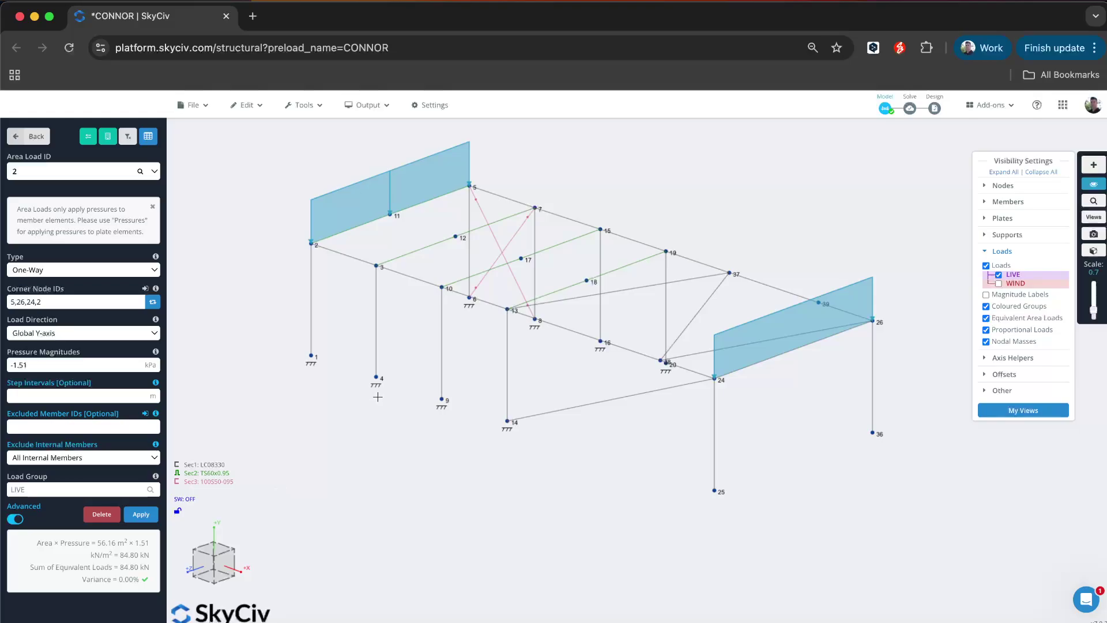
scroll(300, 337, "down", 2)
left_click(320, 107)
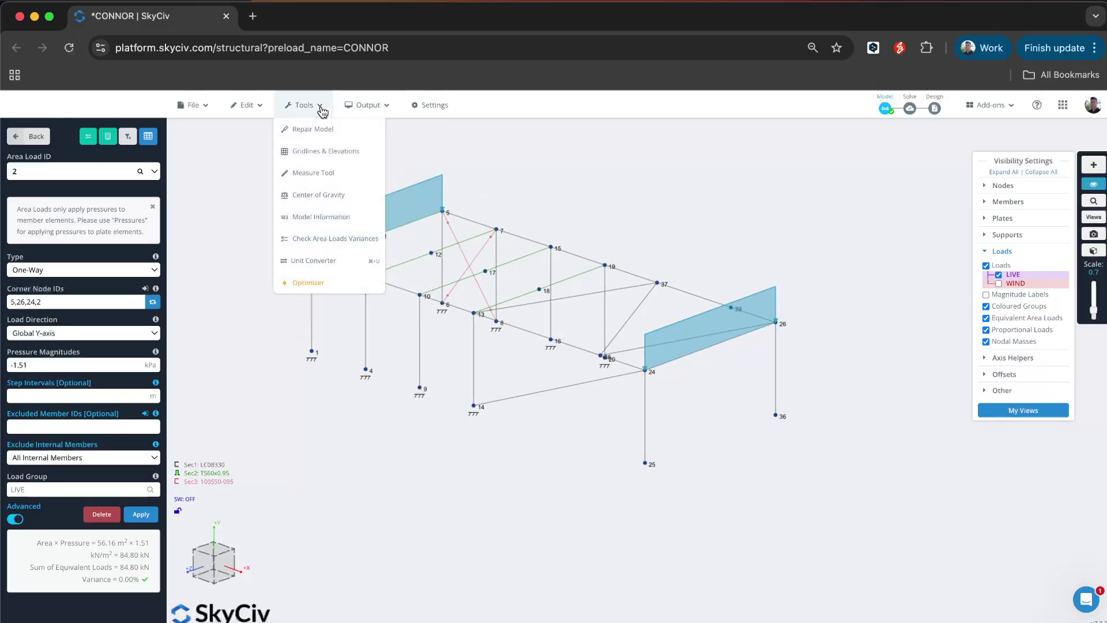
left_click(339, 249)
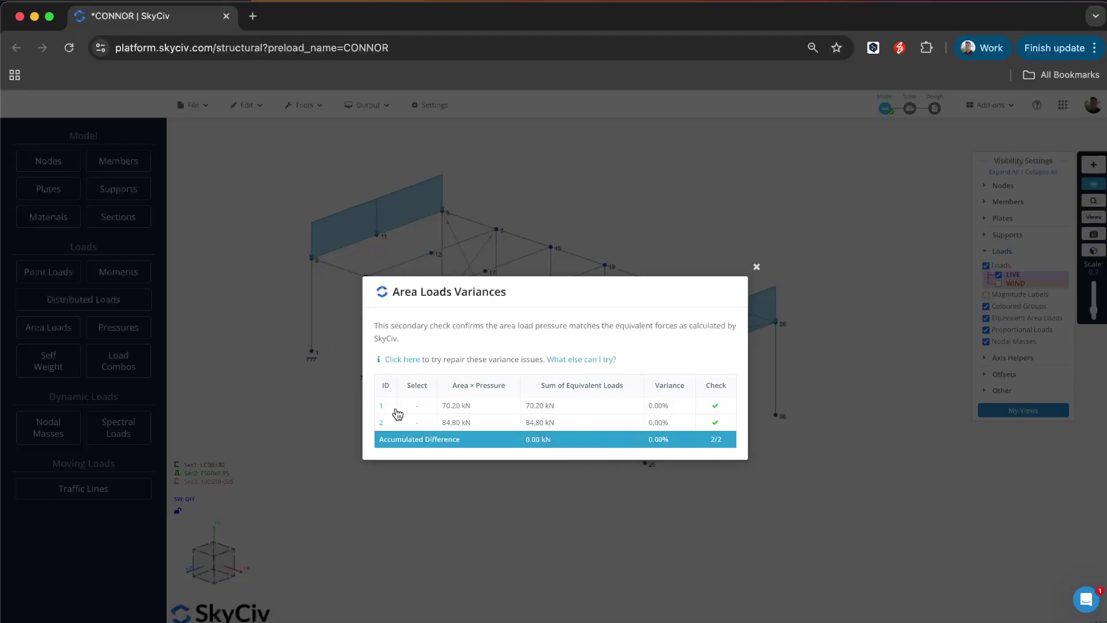
left_click(381, 423)
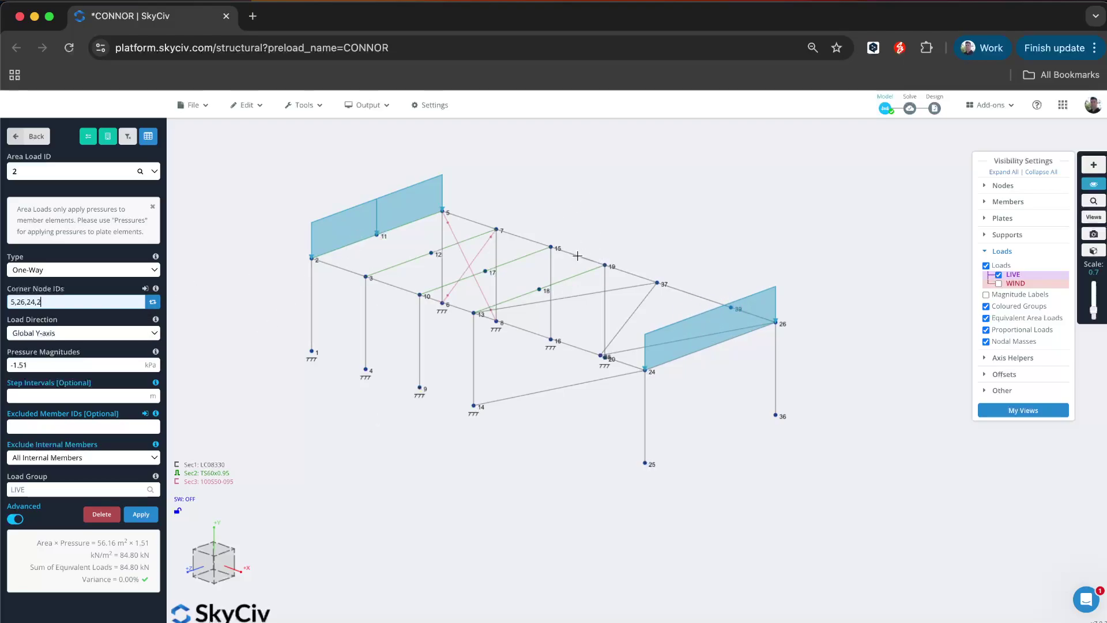
Cycle the LIVE load's corner order onto the end frames and back to the long sides.
left_click(153, 303)
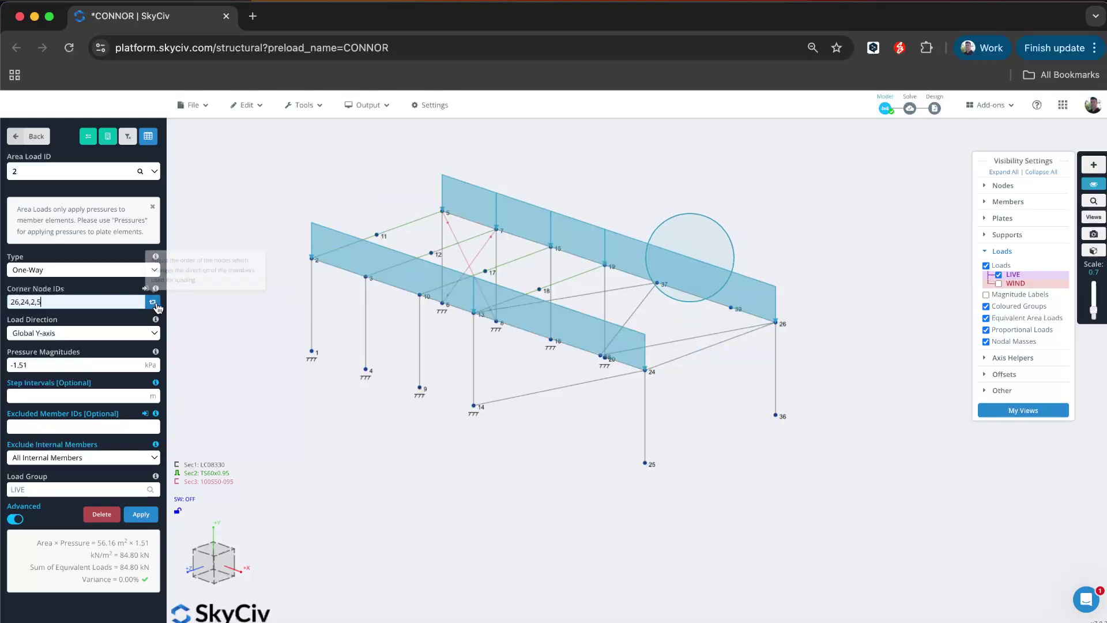
left_click(155, 304)
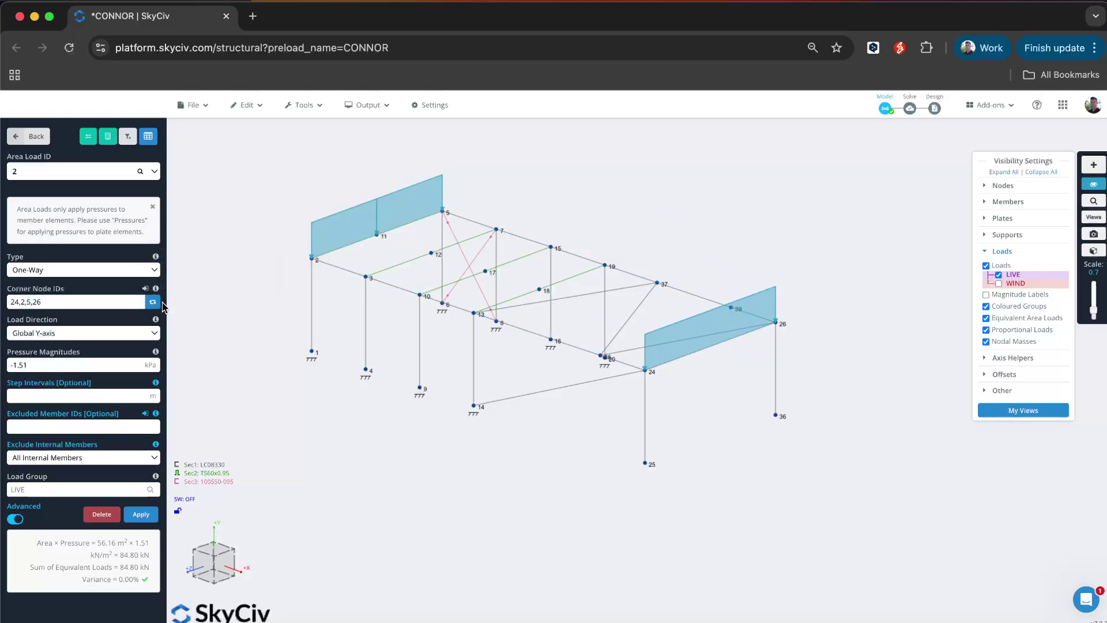
left_click(153, 301)
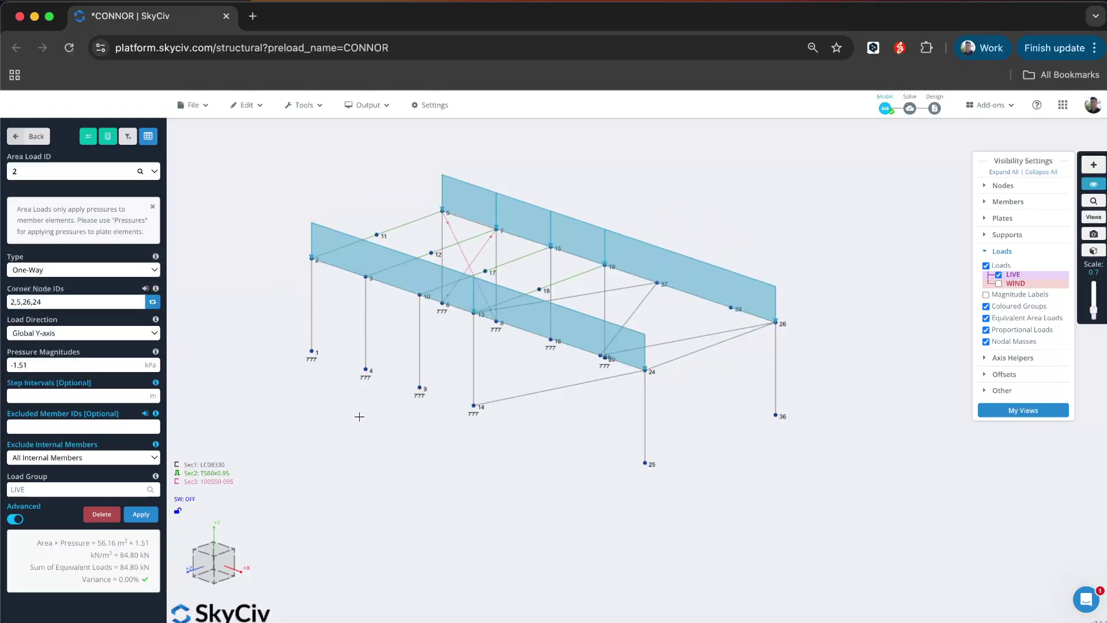
left_click_drag(337, 380, 353, 386)
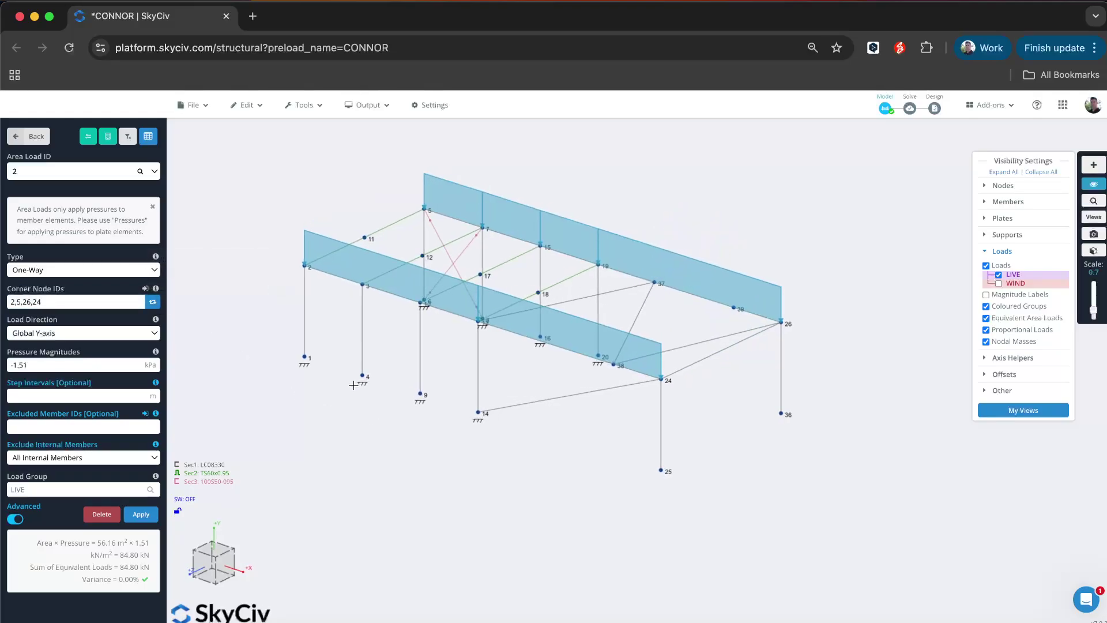
Hide the LIVE loads and show the WIND loads in Visibility Settings.
left_click(999, 275)
left_click(1000, 284)
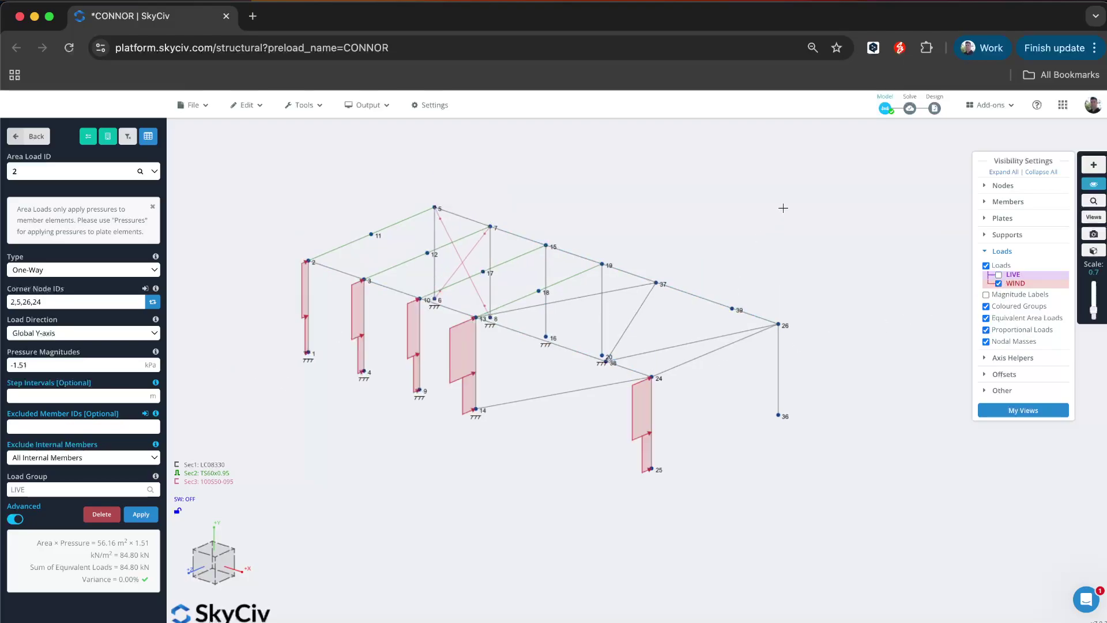
left_click_drag(783, 208, 297, 316)
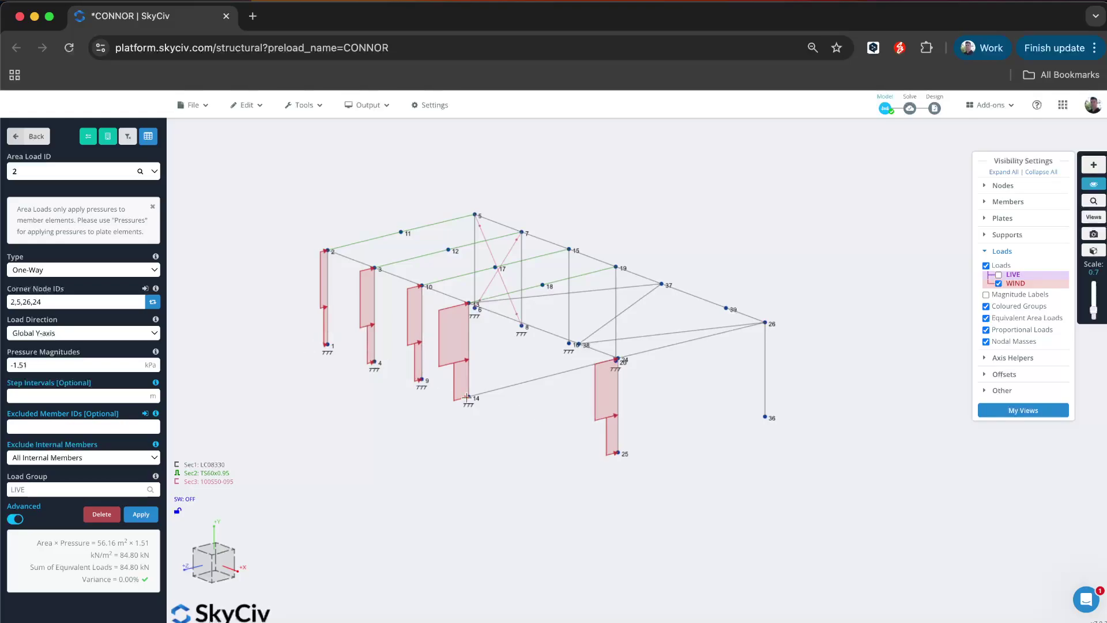
Reorder the LIVE corners to 5,26,24,2, then open WIND area load 1 (70.20 kN).
left_click(152, 302)
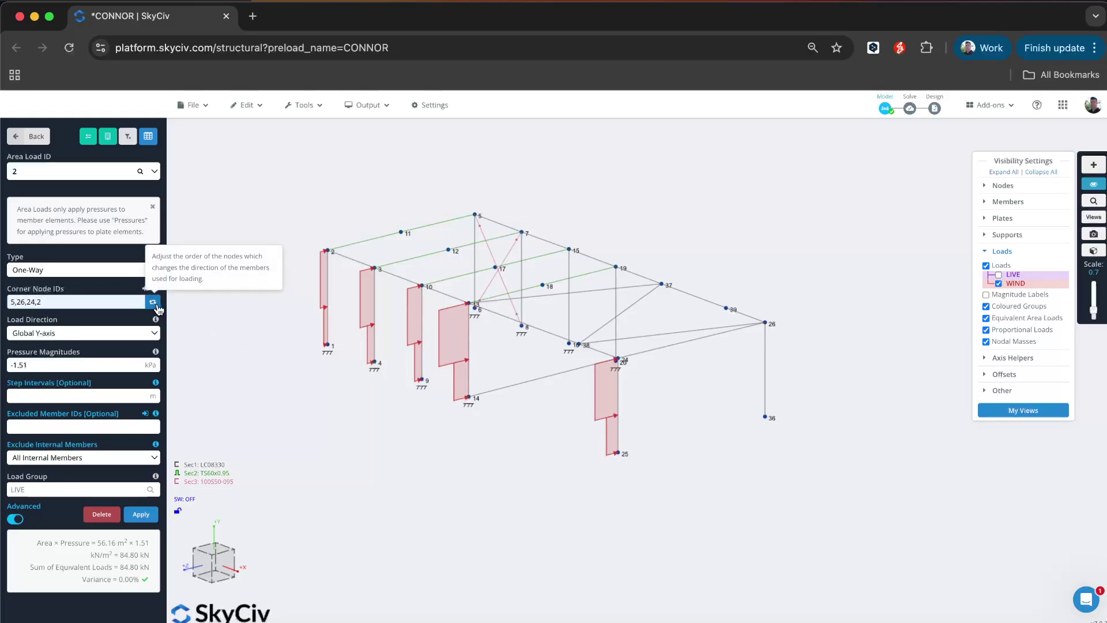
left_click(261, 345)
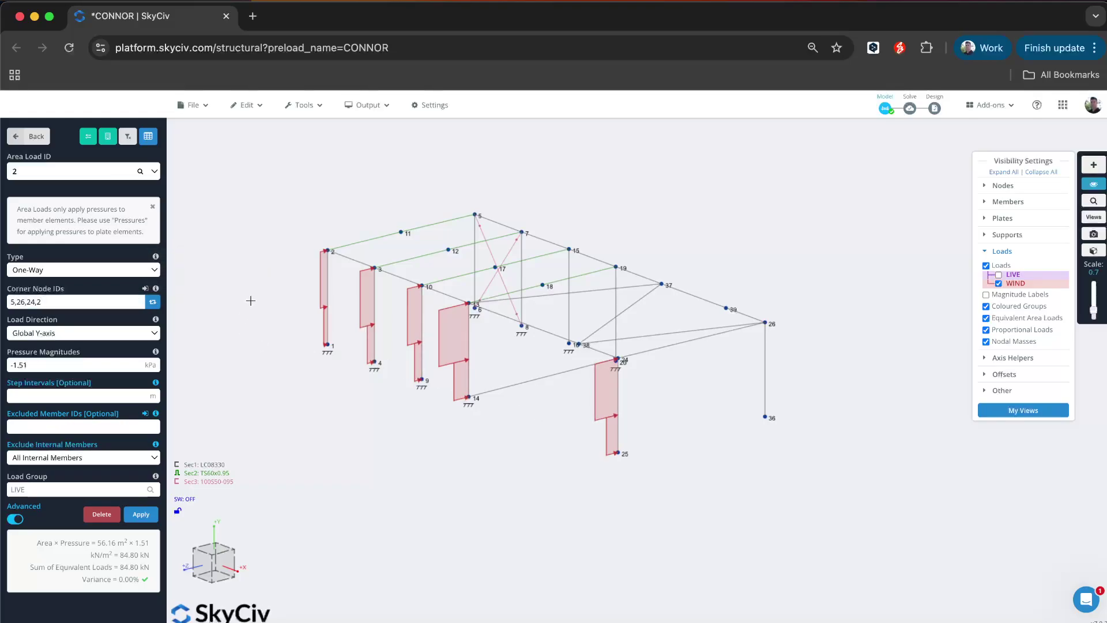
left_click(365, 307)
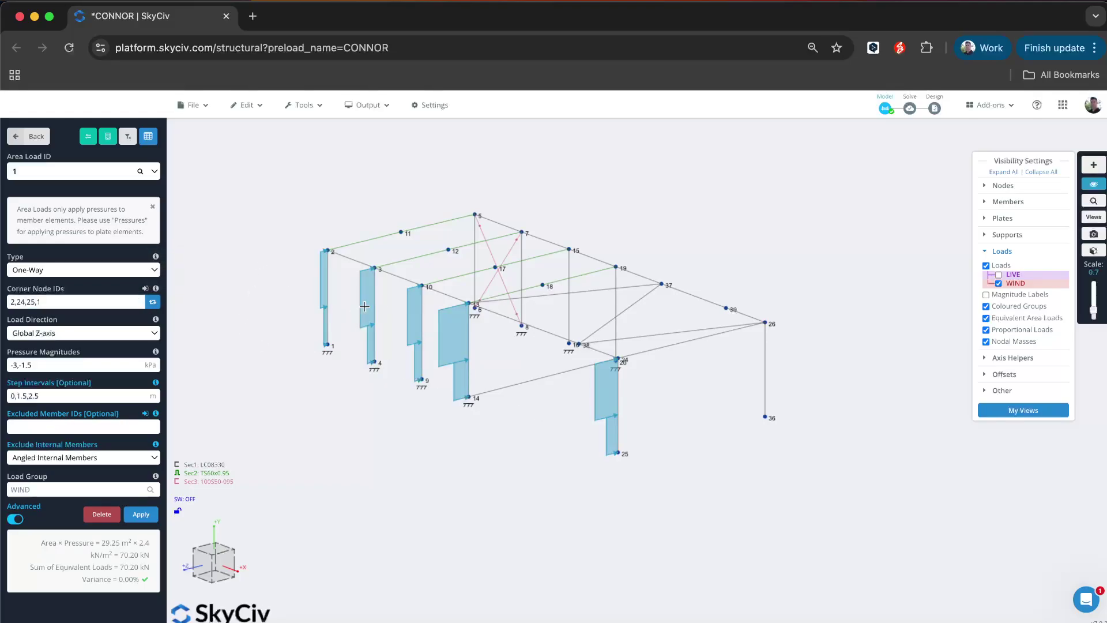
Reorder WIND area load 1's corners to 25,1,2,24, keeping ID 1 selected after the error.
left_click(153, 302)
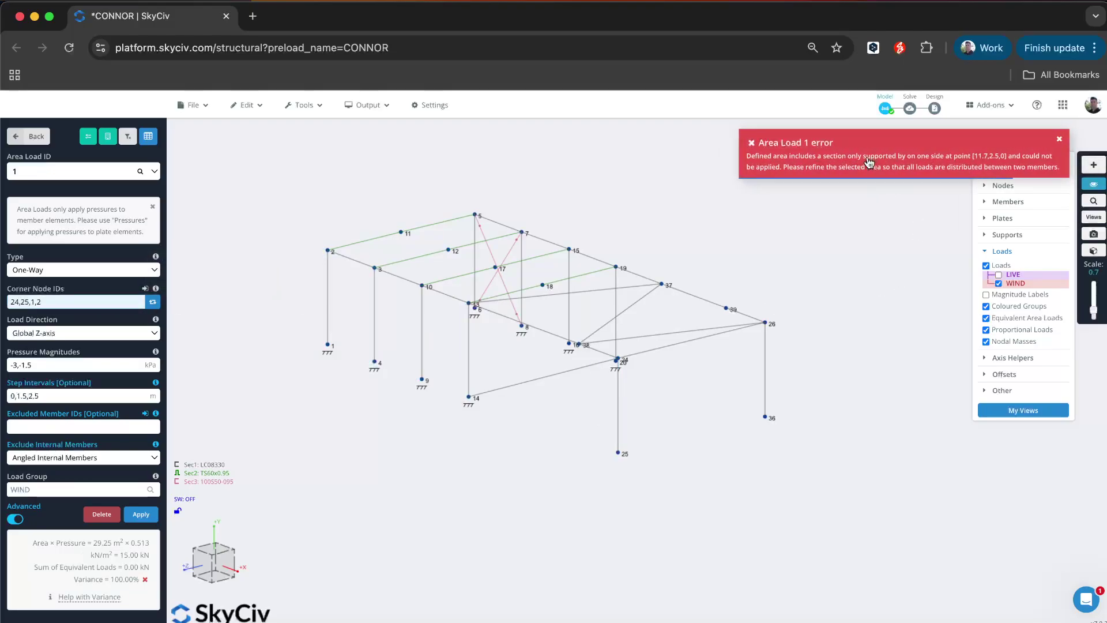
left_click(55, 173)
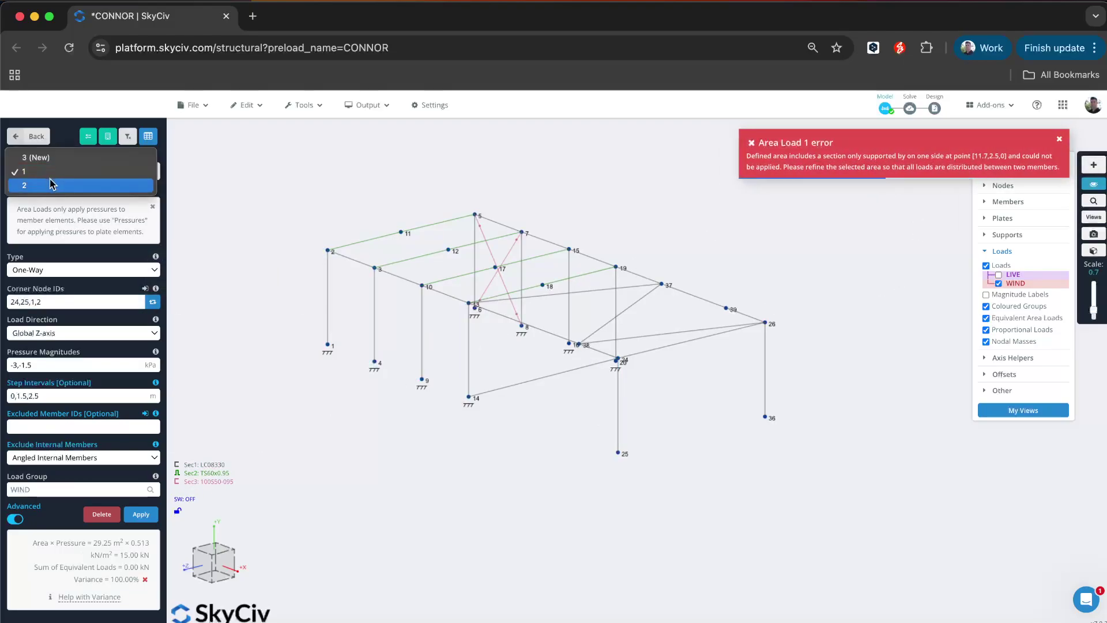
left_click(50, 173)
mouse_move(123, 573)
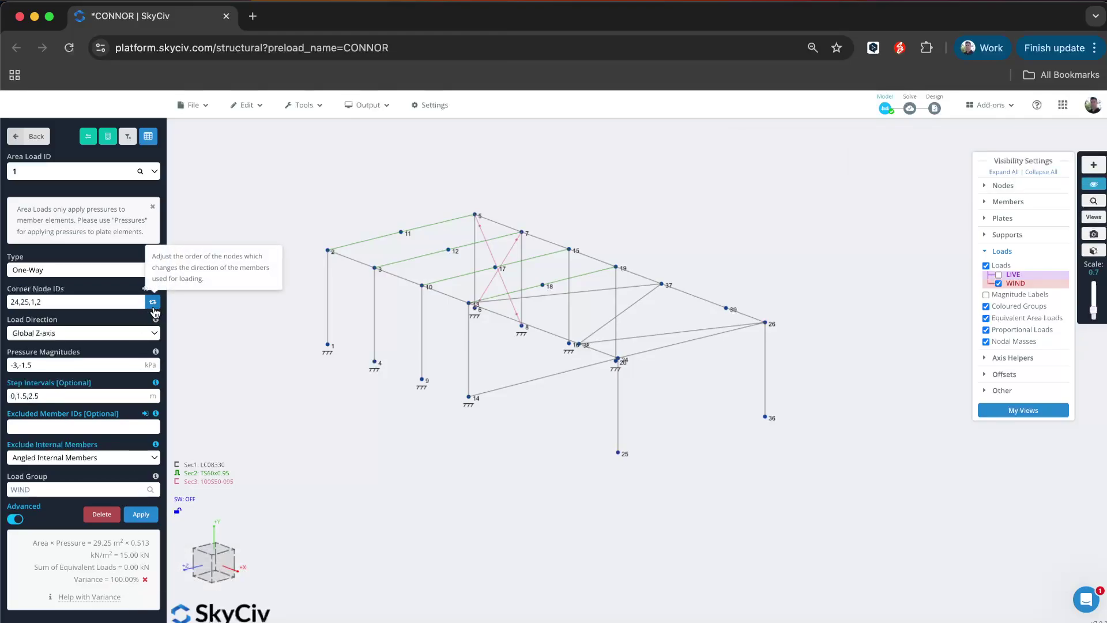
left_click(153, 305)
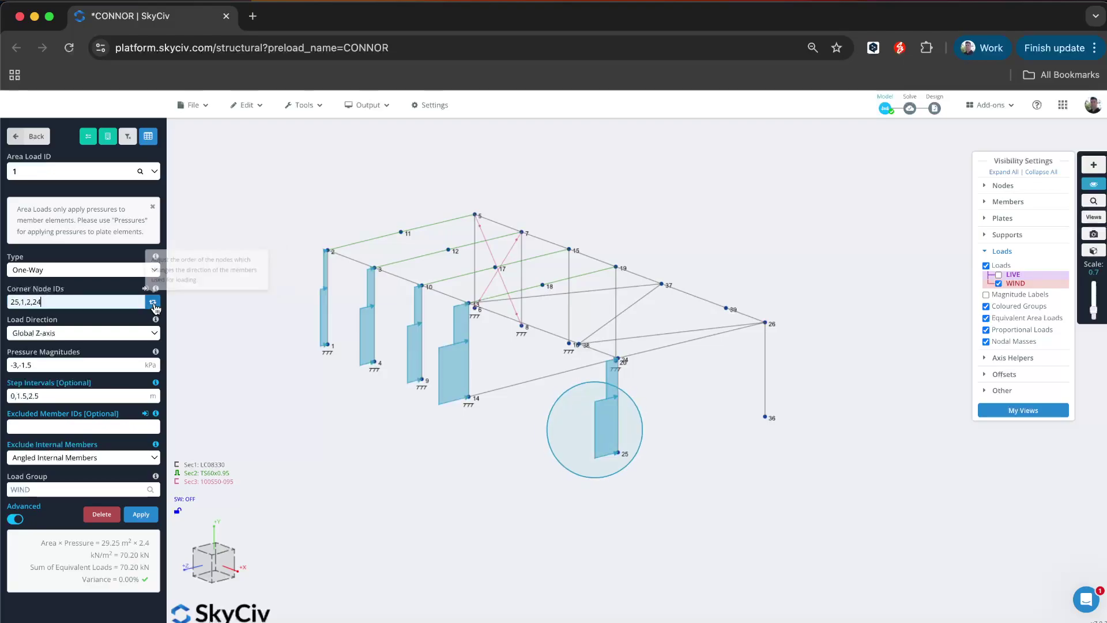